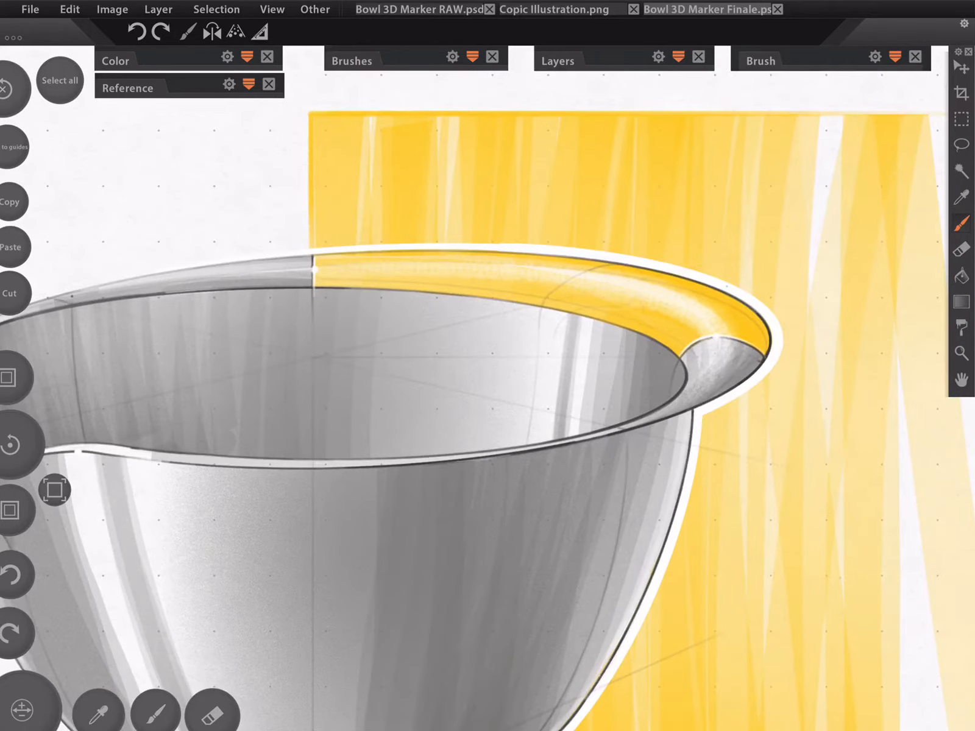
# Step: Examine the finished mixing bowl rendering in Bowl 3D Marker Finale.psd, covering the rim, metal reflections, base and yellow backdrop
pyautogui.scroll(1, 848, 506)
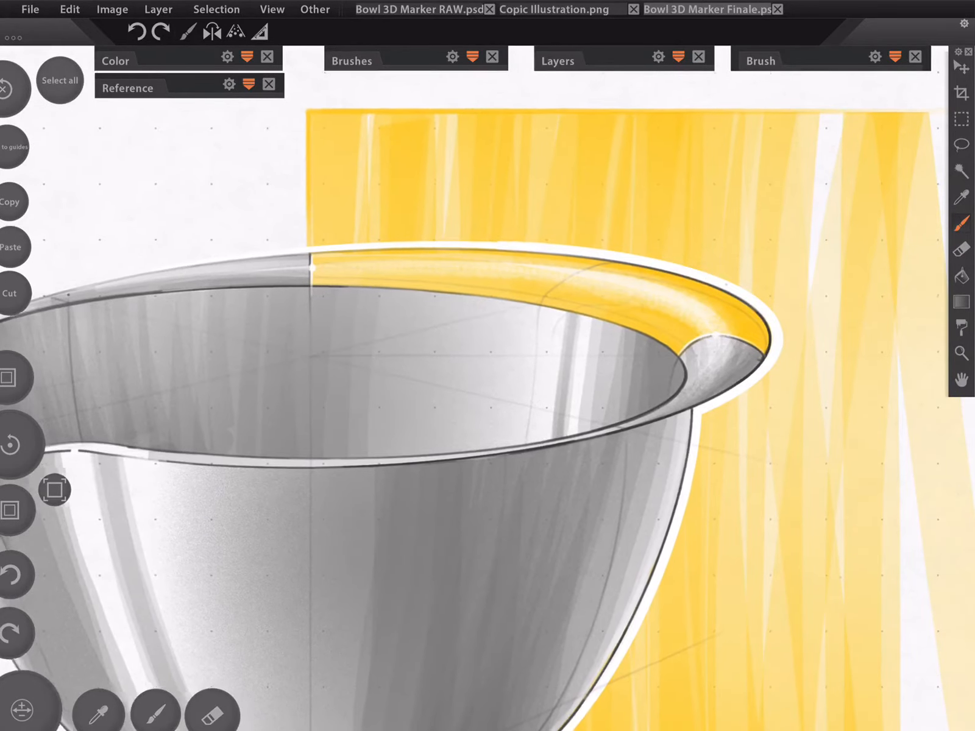
pyautogui.scroll(-3, 853, 427)
pyautogui.scroll(4, 580, 600)
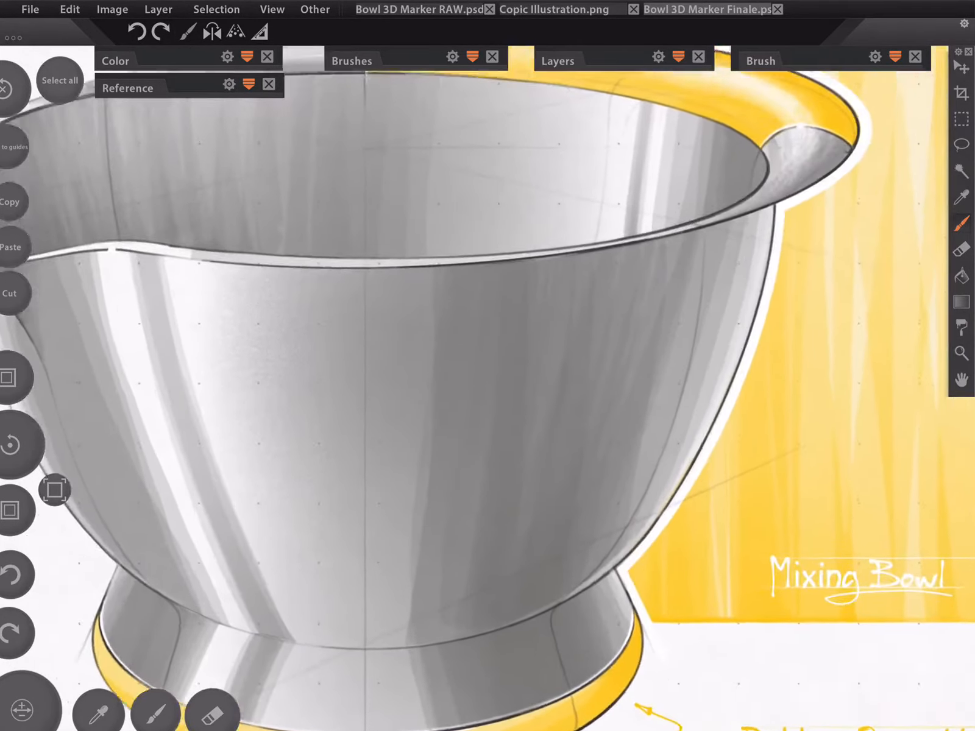
pyautogui.scroll(-2, 914, 268)
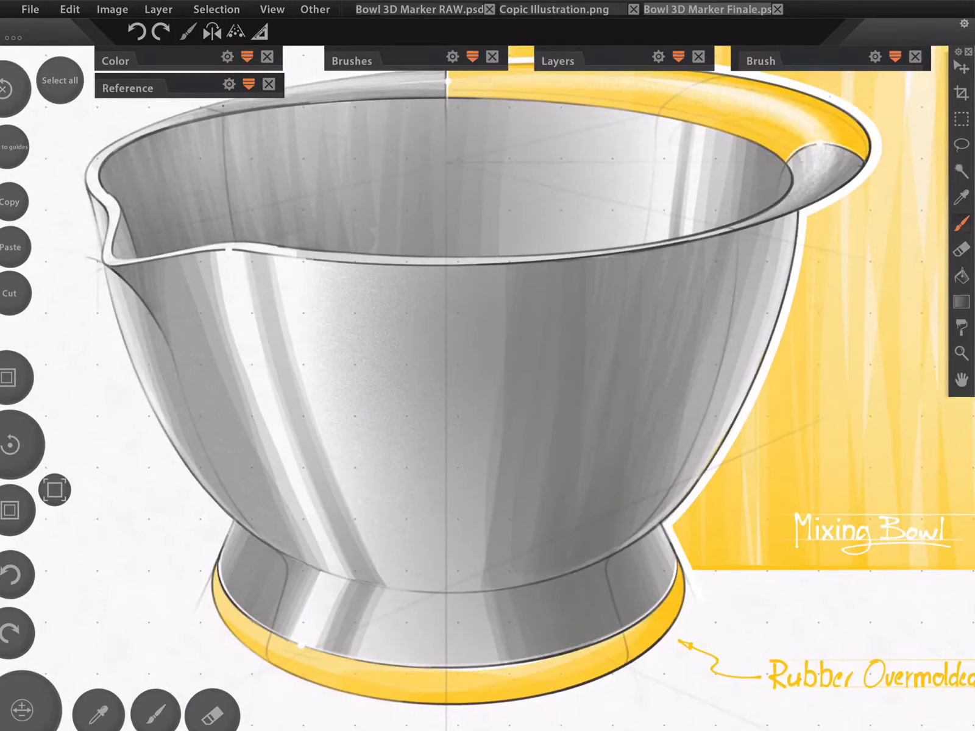
pyautogui.scroll(5, 367, 274)
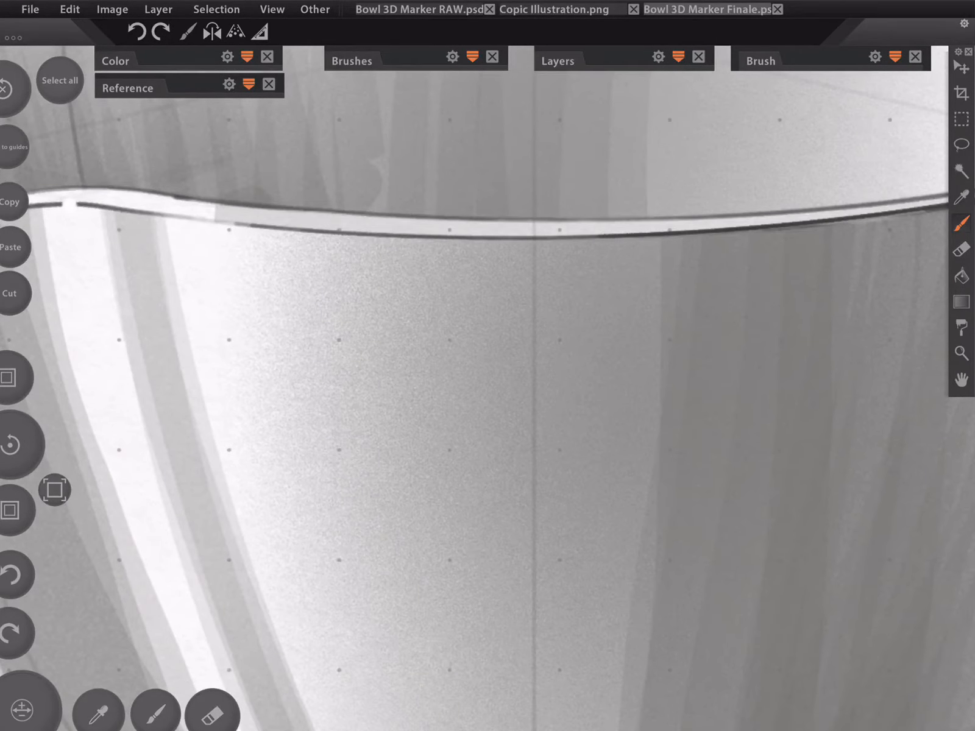
pyautogui.scroll(-5, 488, 390)
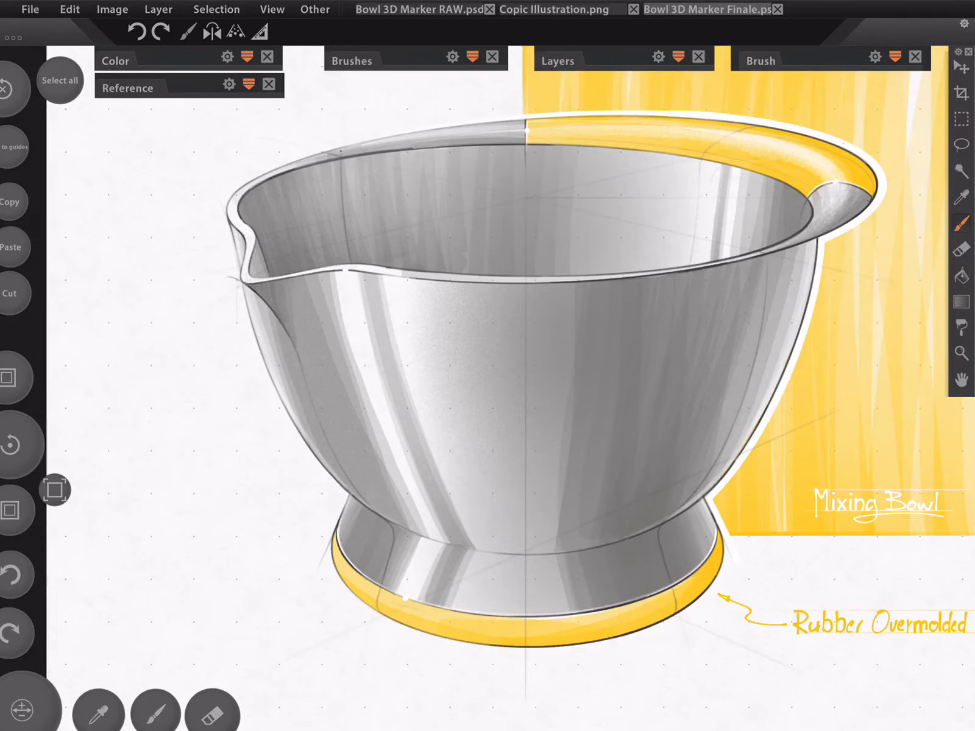
pyautogui.scroll(7, 895, 130)
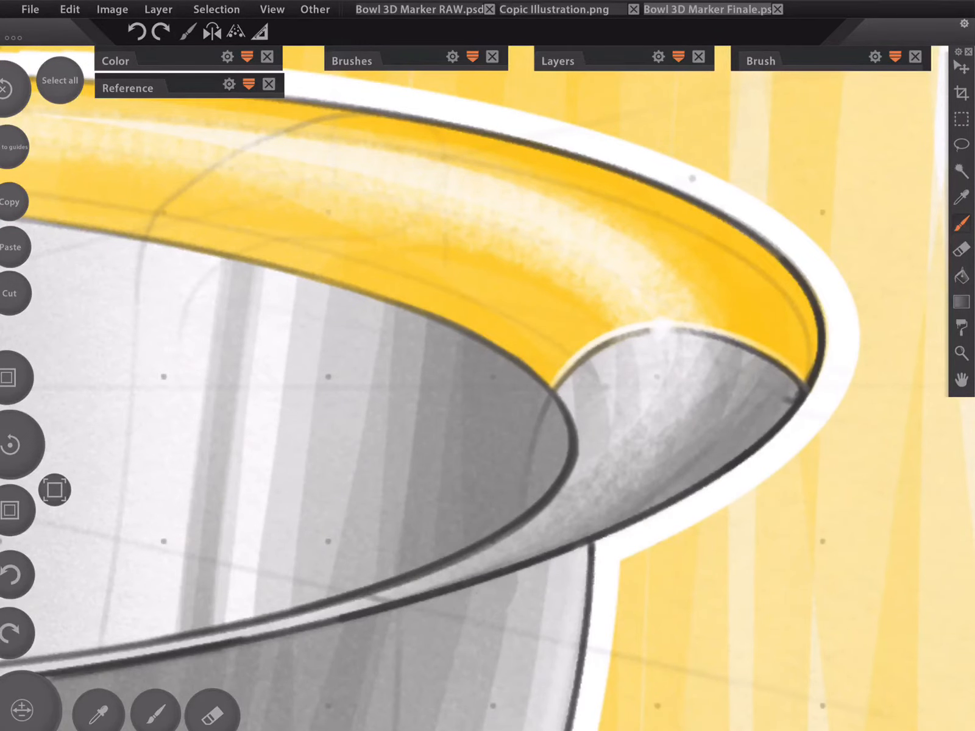
pyautogui.scroll(-7, 900, 330)
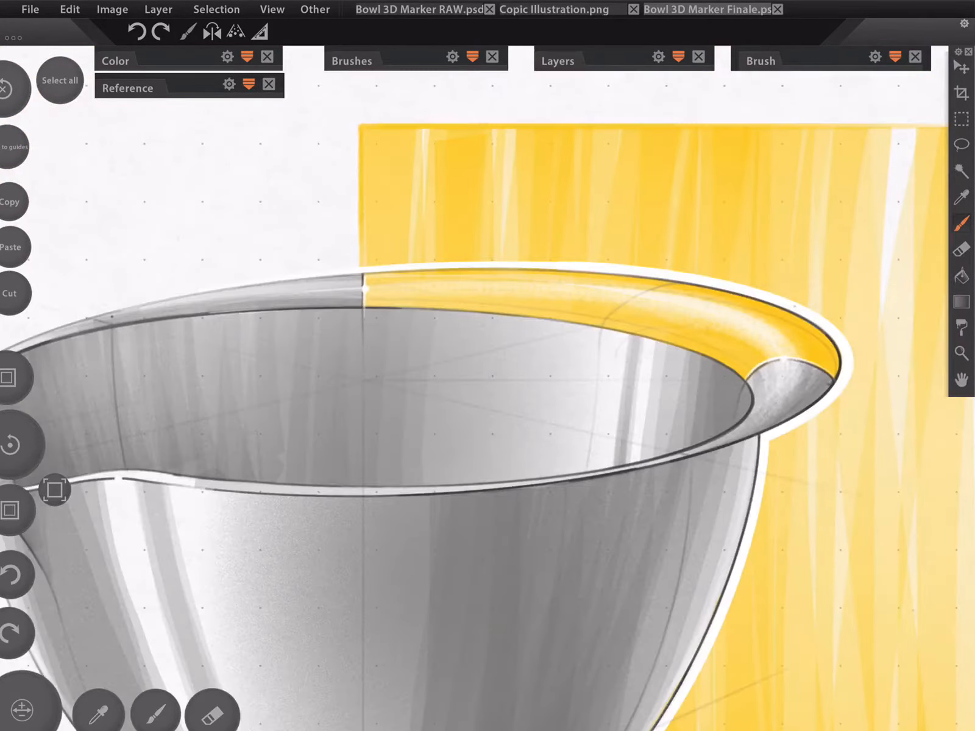
pyautogui.scroll(2, 464, 483)
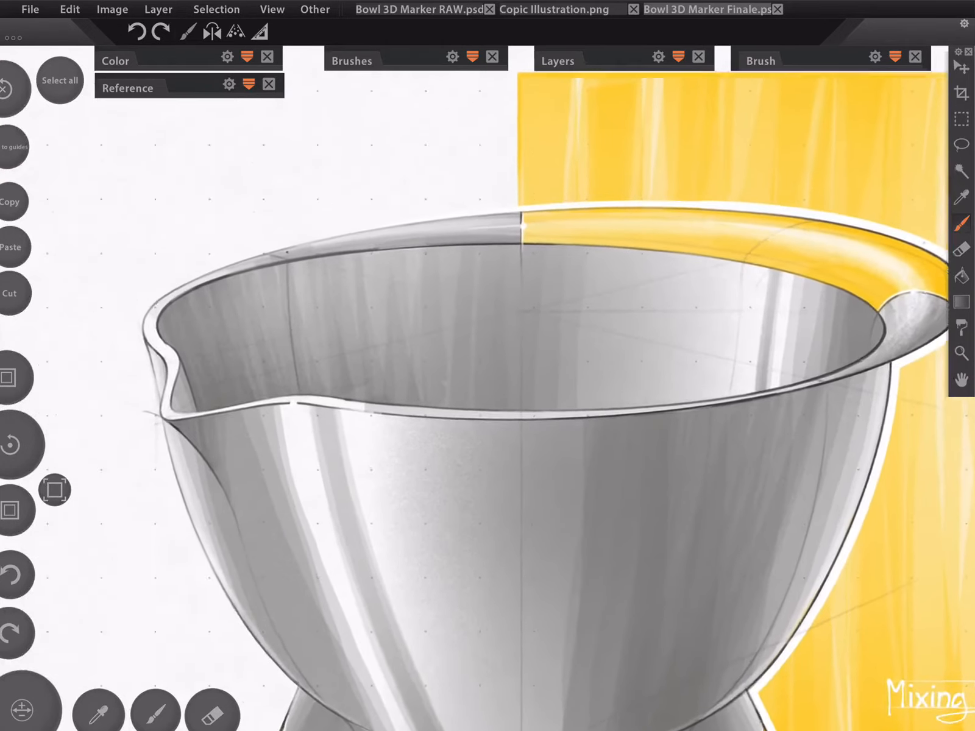
pyautogui.scroll(-1, 280, 116)
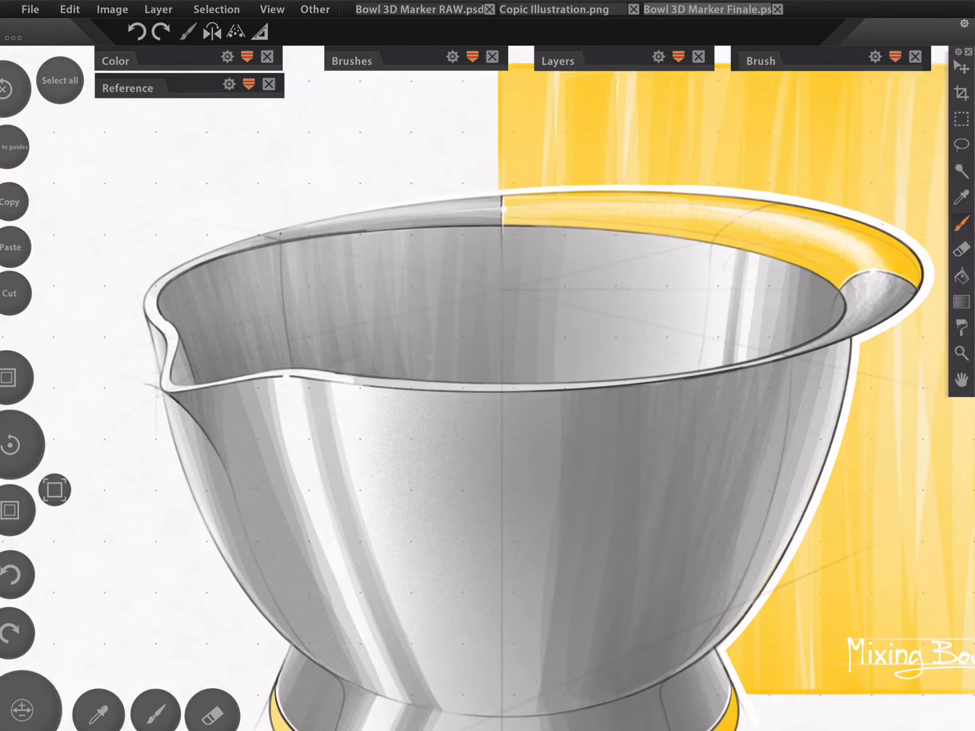
pyautogui.scroll(-1, 487, 366)
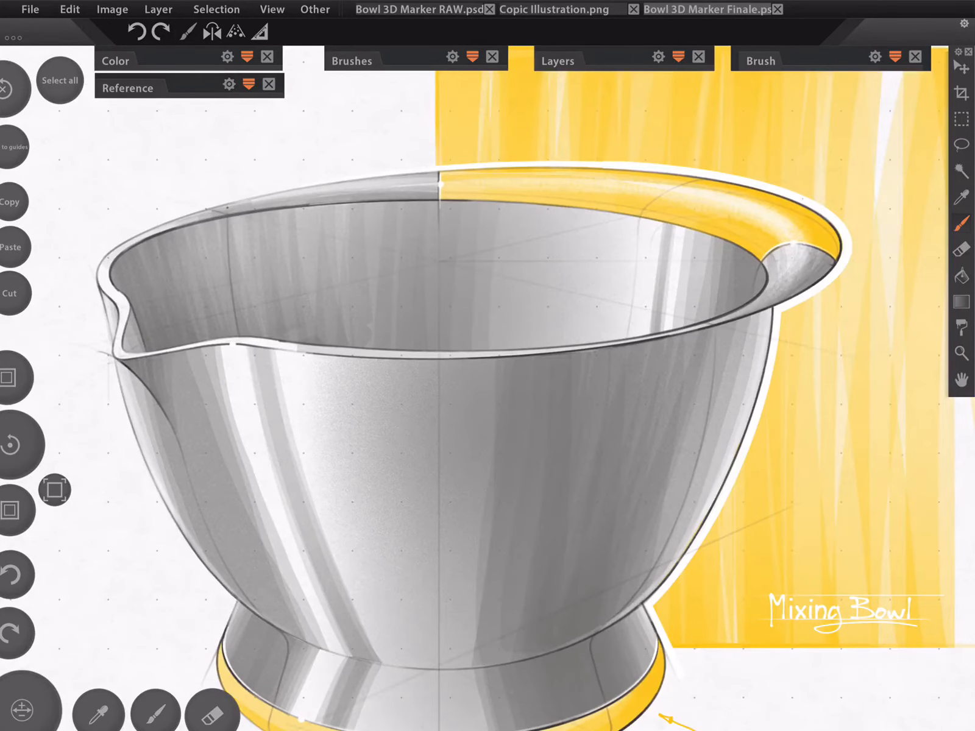
pyautogui.scroll(-5, 487, 365)
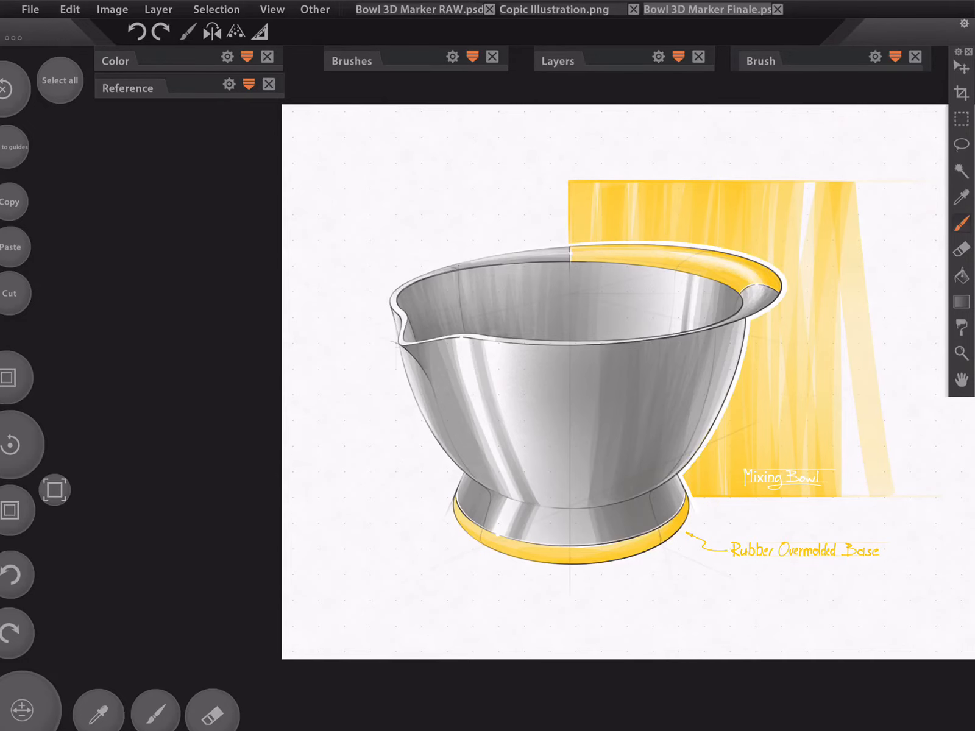
pyautogui.scroll(5, 488, 365)
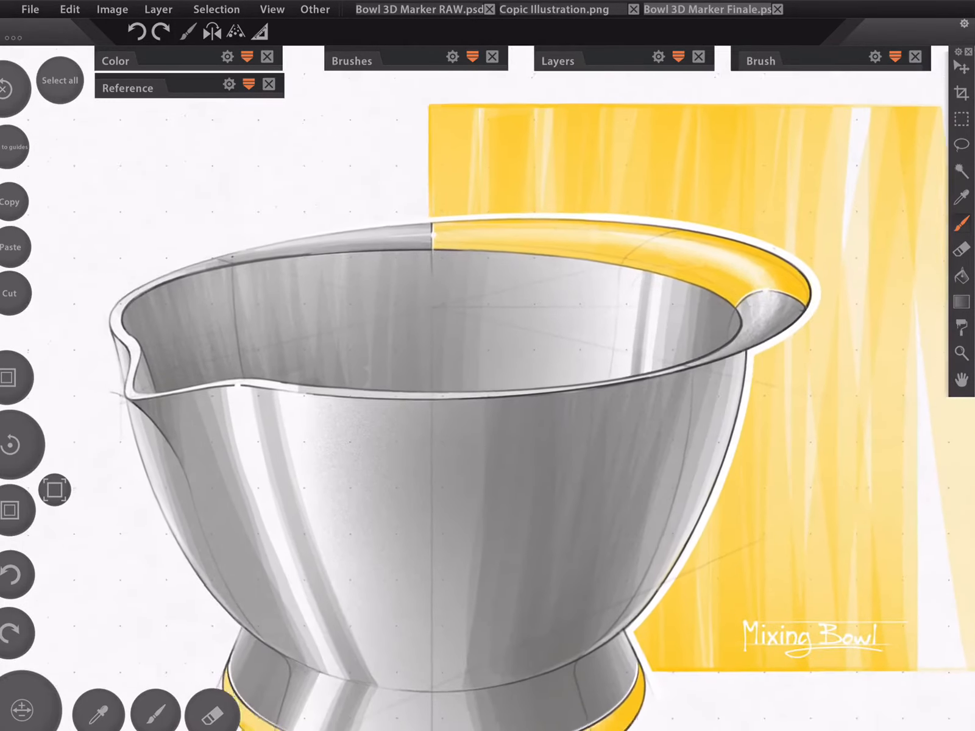
pyautogui.scroll(2, 487, 366)
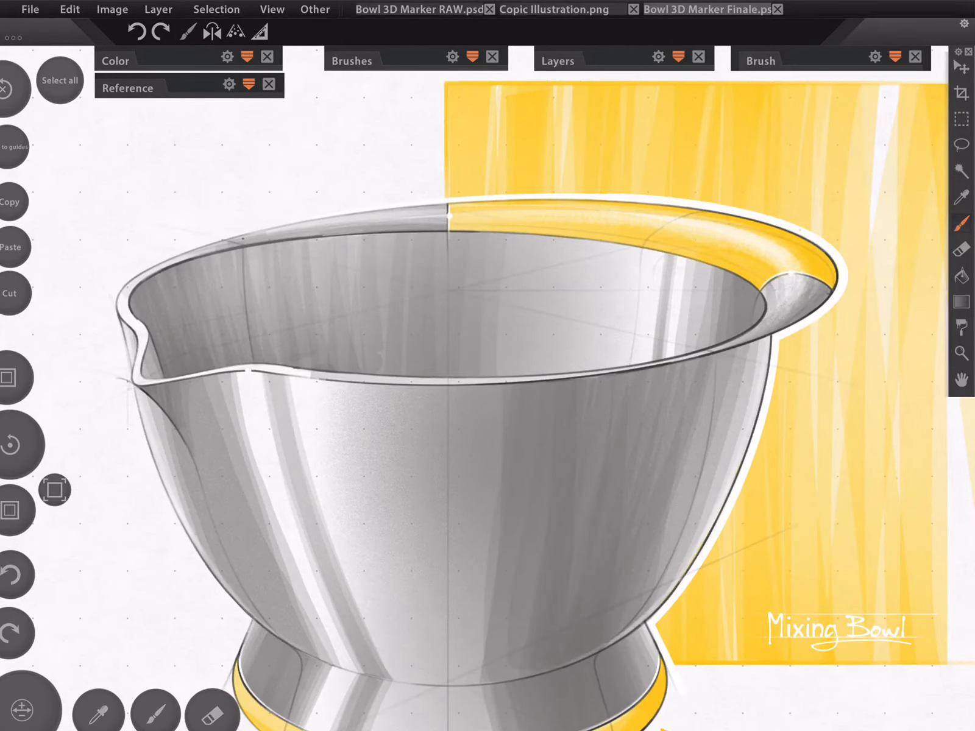
# Step: Switch to the Bowl 3D Marker RAW.psd document and expand its layer list
pyautogui.click(419, 10)
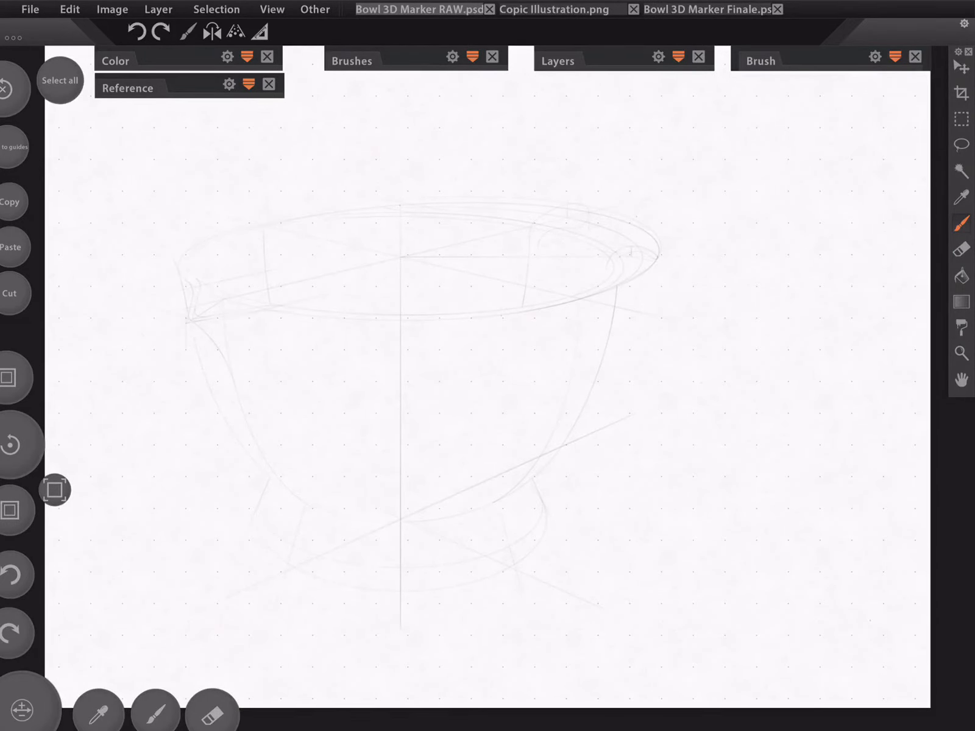
pyautogui.scroll(1, 487, 365)
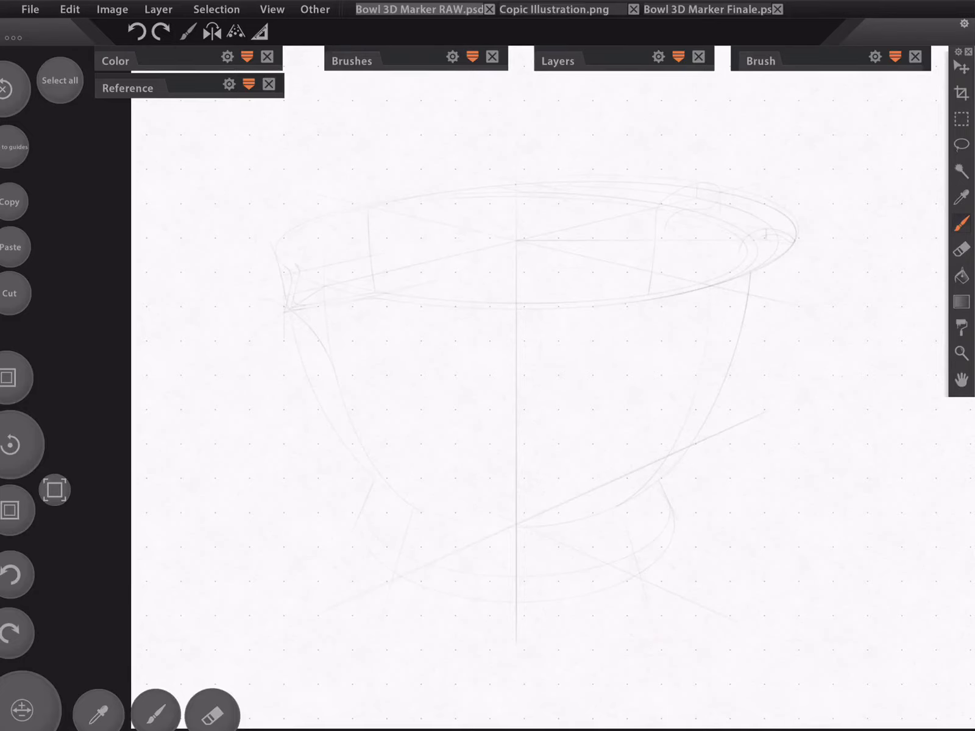
pyautogui.click(678, 56)
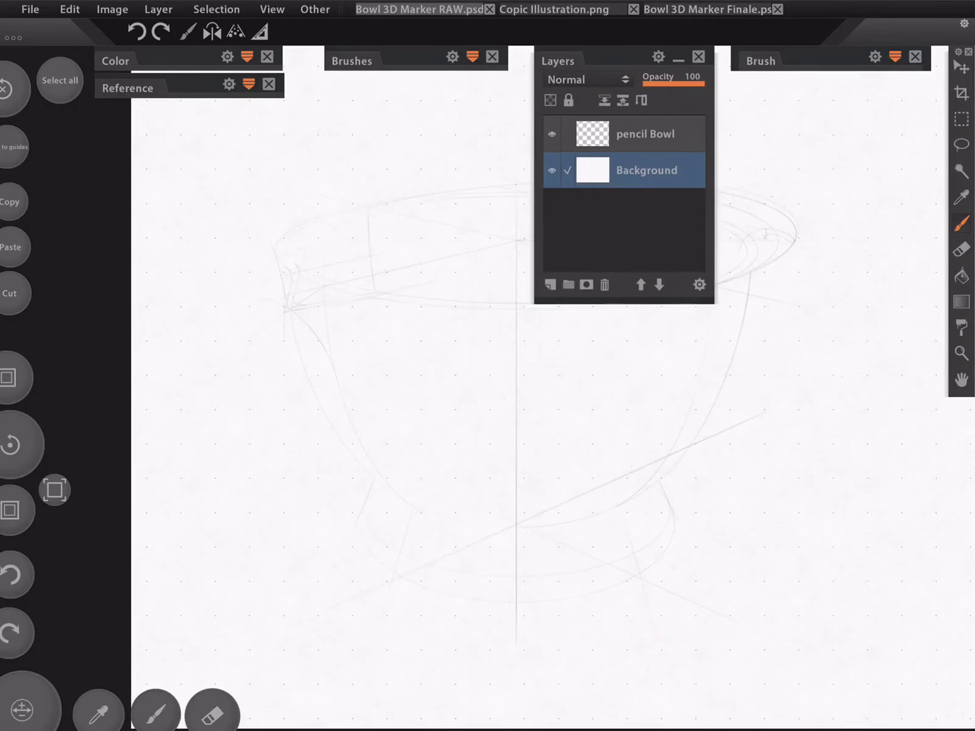
# Step: Hide and show the pencil Bowl layer to check what it contributes to the drawing
pyautogui.click(551, 134)
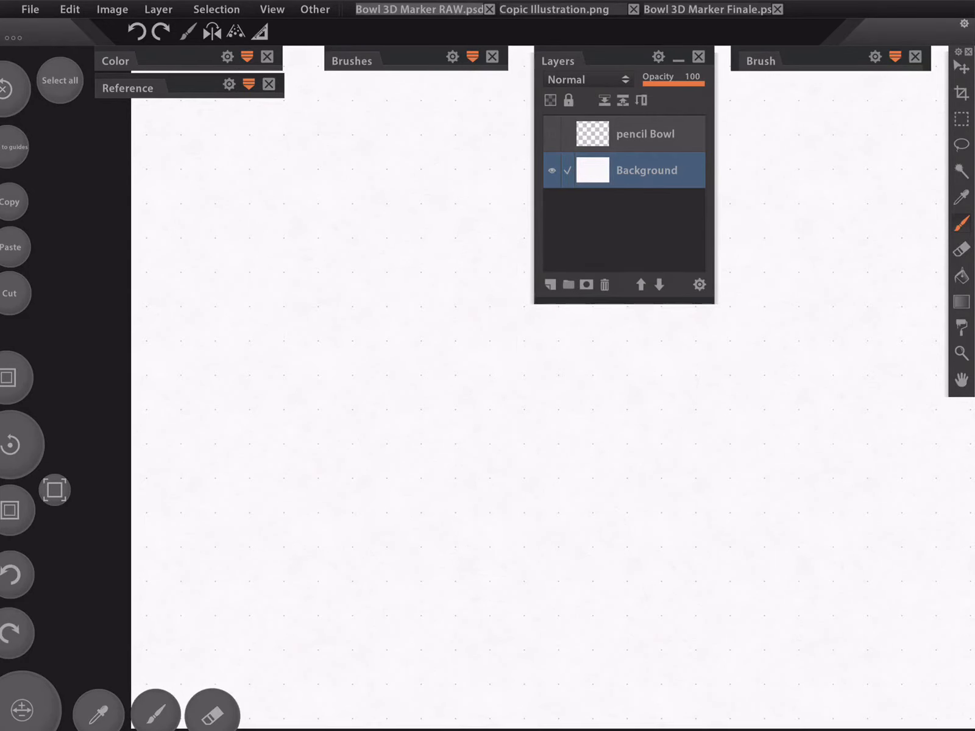
pyautogui.scroll(6, 488, 396)
pyautogui.scroll(-1, 487, 396)
pyautogui.scroll(-5, 488, 396)
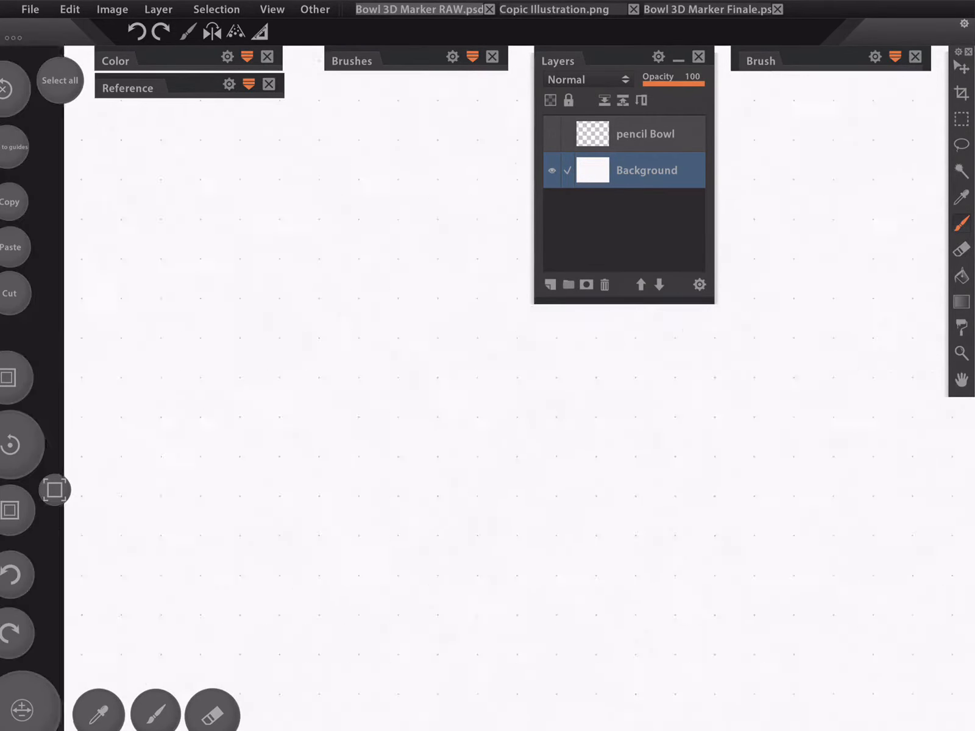
pyautogui.click(551, 134)
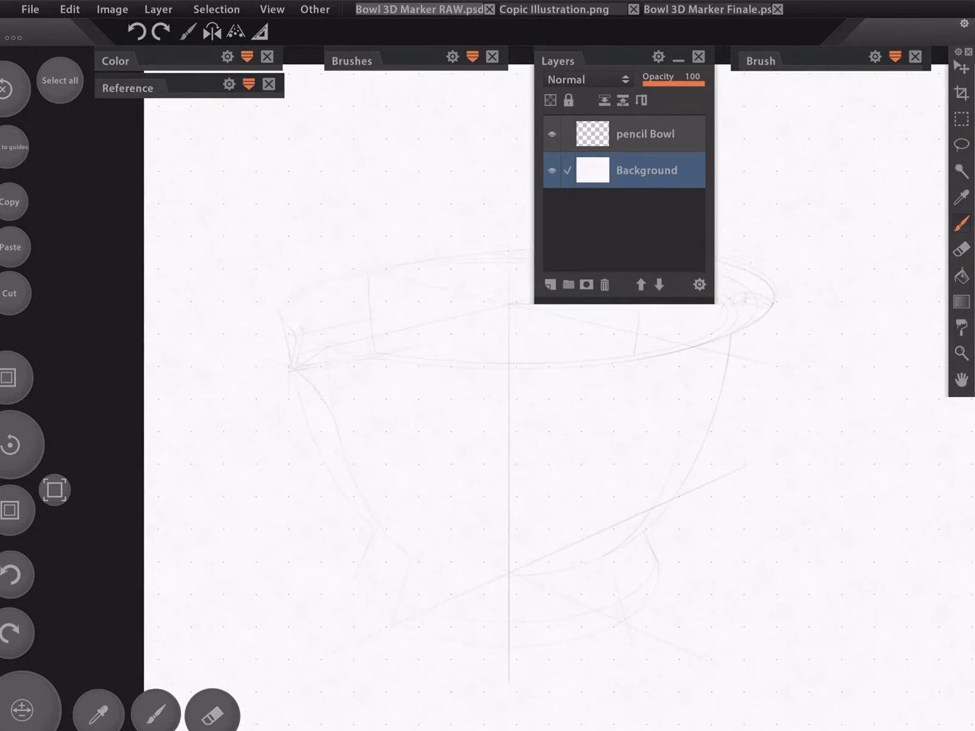
# Step: Hide and show the Background layer to compare the pencil sketch with and without the paper texture
pyautogui.click(552, 170)
pyautogui.scroll(5, 743, 448)
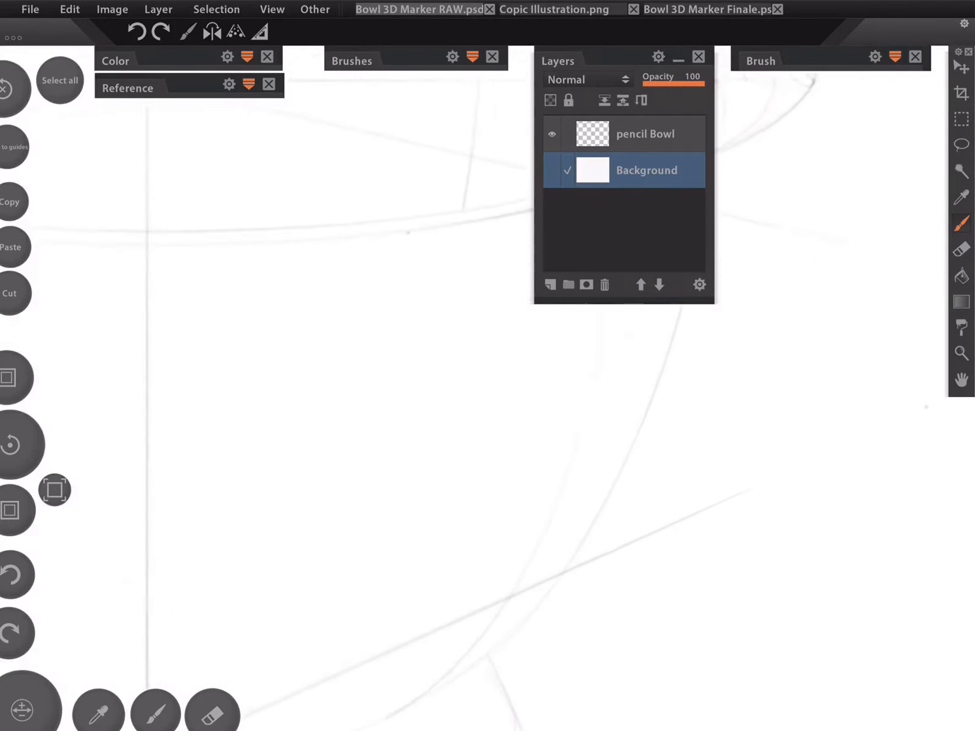
pyautogui.scroll(-5, 719, 493)
pyautogui.scroll(3, 725, 506)
pyautogui.scroll(-3, 725, 463)
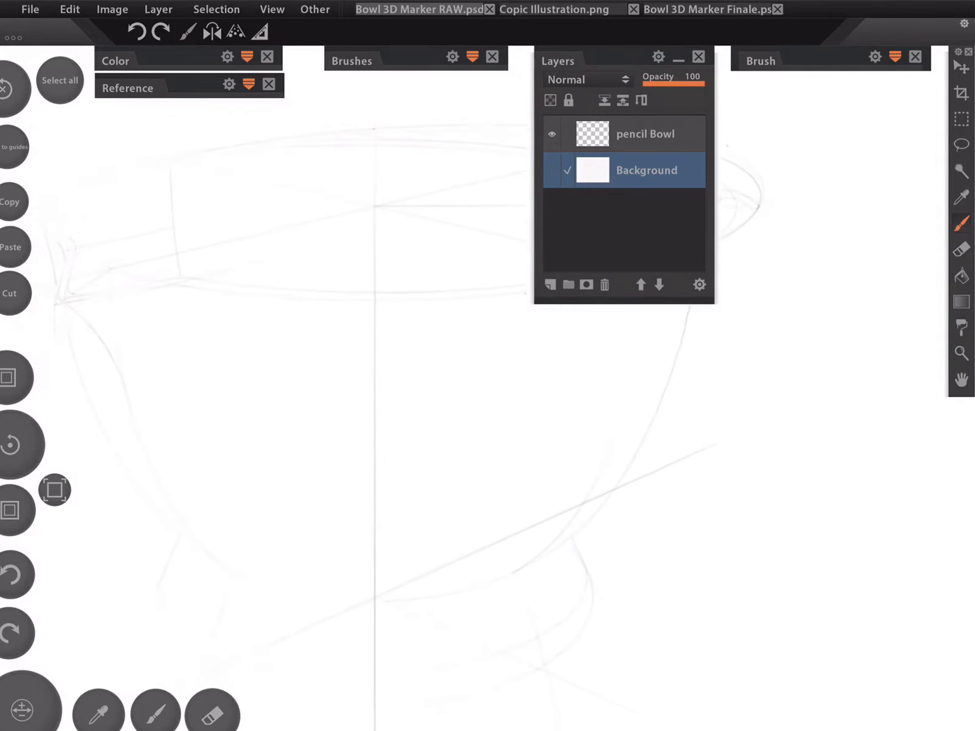
pyautogui.scroll(1, 756, 396)
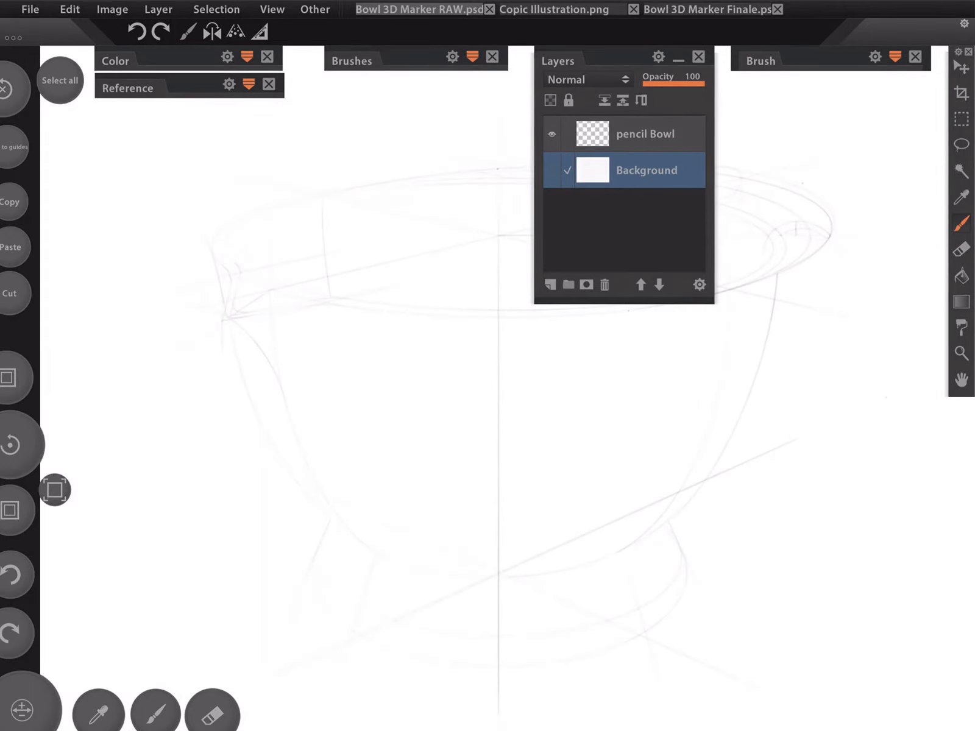
pyautogui.click(551, 170)
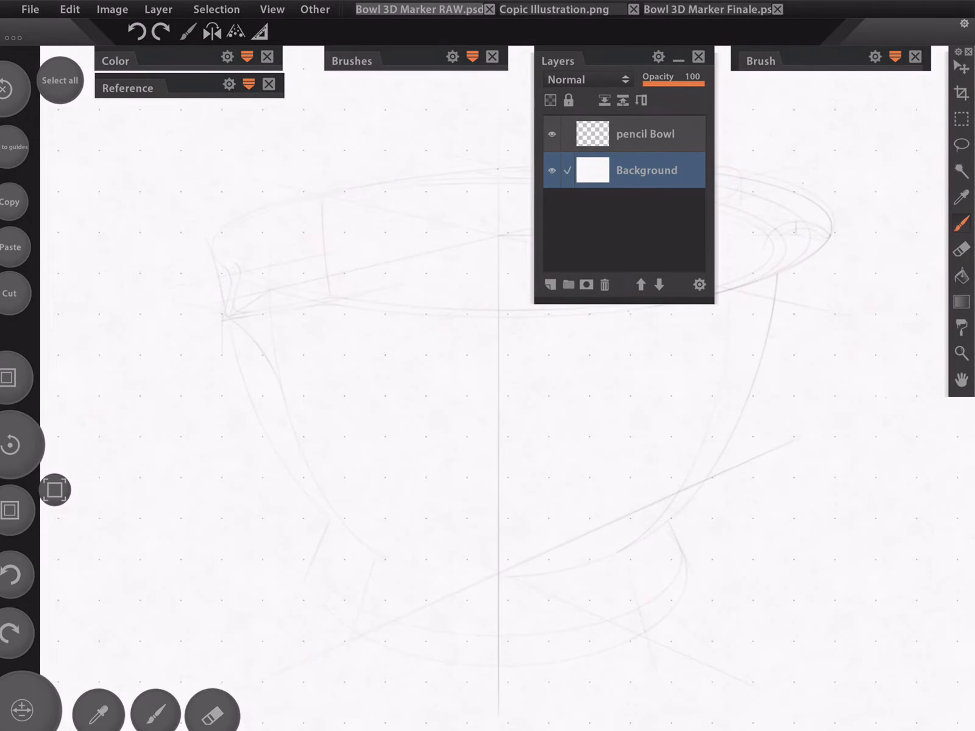
# Step: Select the pencil Bowl layer and load Bowl 3D Marker Finale.psd into an enlarged reference window
pyautogui.click(645, 134)
pyautogui.click(248, 84)
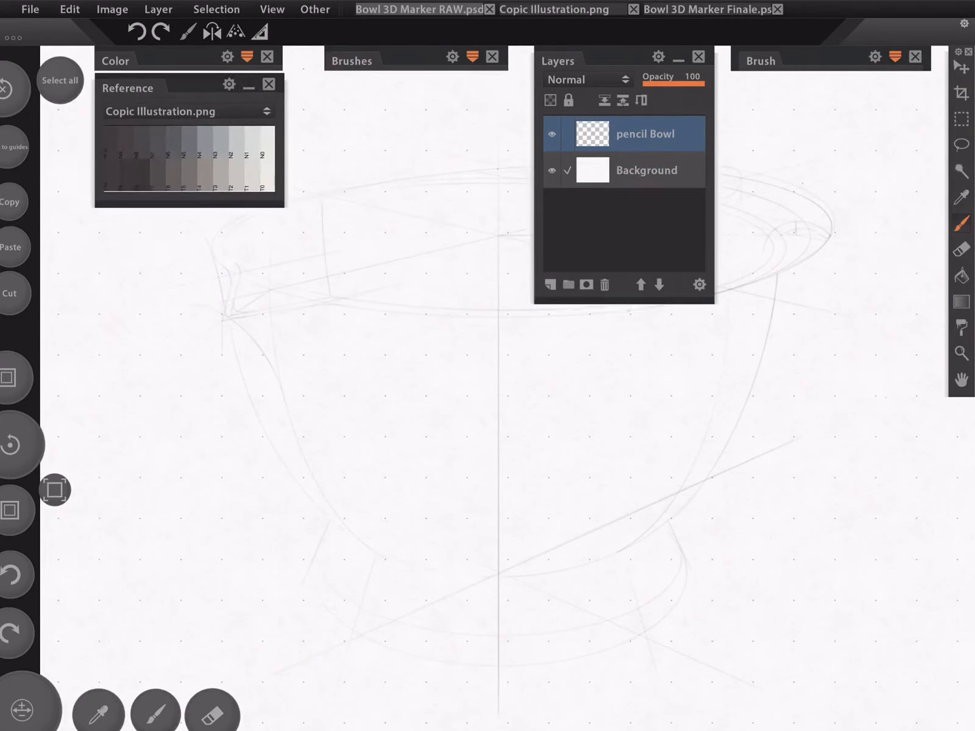
pyautogui.moveTo(282, 206); pyautogui.dragTo(461, 412)
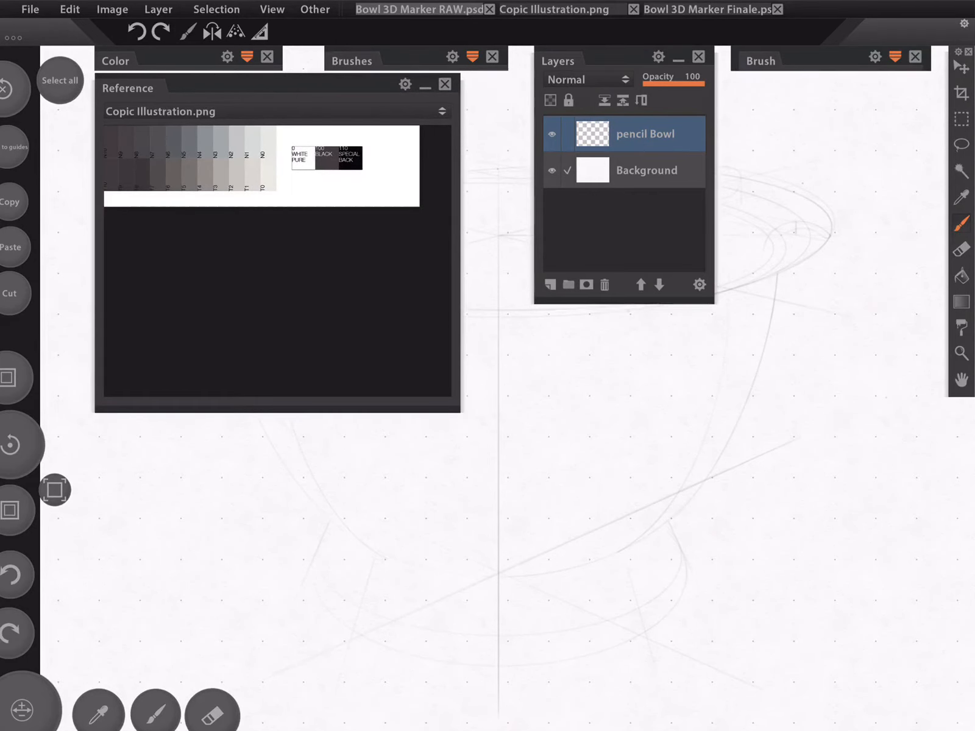
pyautogui.click(274, 111)
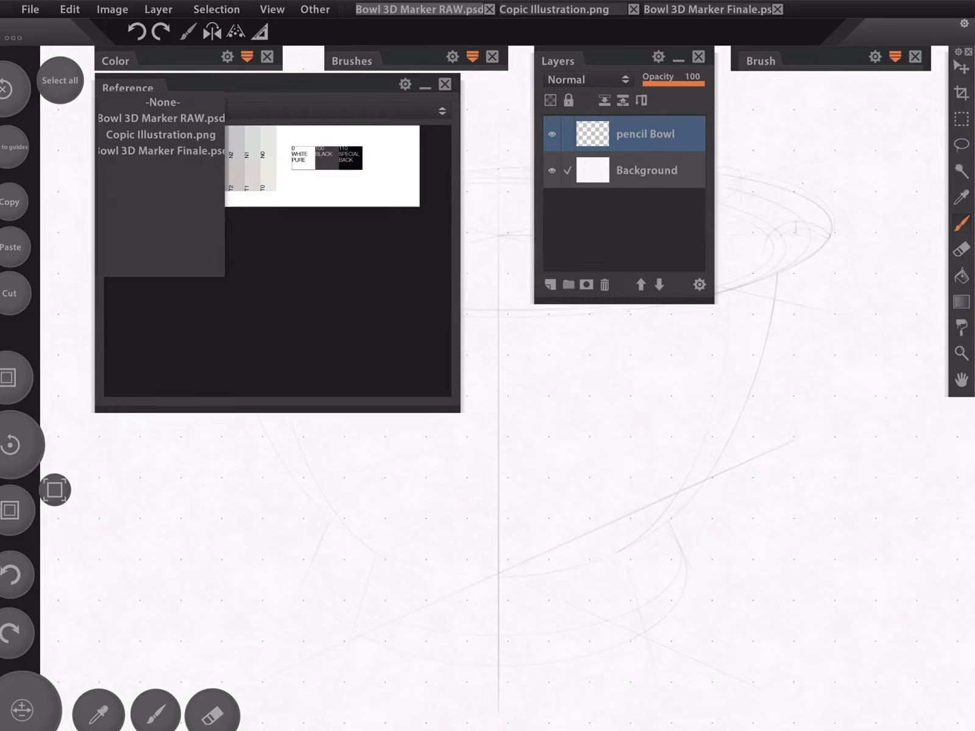
pyautogui.click(161, 150)
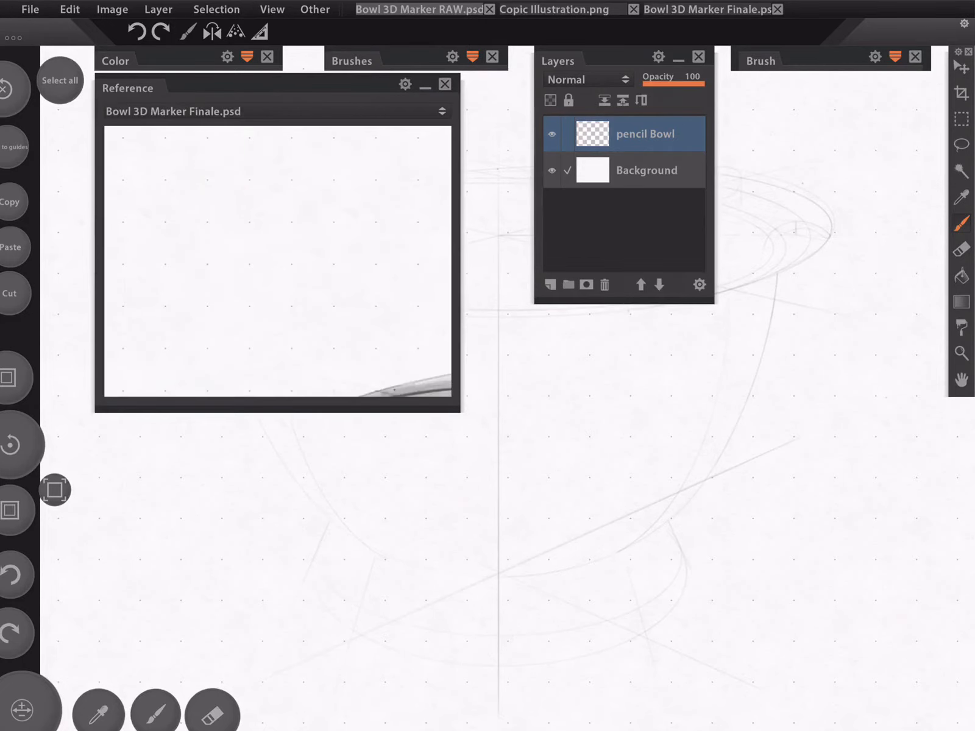
# Step: Frame the bowl and yellow backdrop in the reference window, and shrink and move the window beside the sketch
pyautogui.click(962, 380)
pyautogui.moveTo(406, 385)
pyautogui.mouseDown()
pyautogui.moveTo(291, 323)
pyautogui.moveTo(204, 315)
pyautogui.mouseUp()
pyautogui.moveTo(418, 268); pyautogui.dragTo(266, 318)
pyautogui.click(961, 353)
pyautogui.moveTo(330, 269); pyautogui.dragTo(297, 254)
pyautogui.click(961, 380)
pyautogui.moveTo(285, 332); pyautogui.dragTo(163, 233)
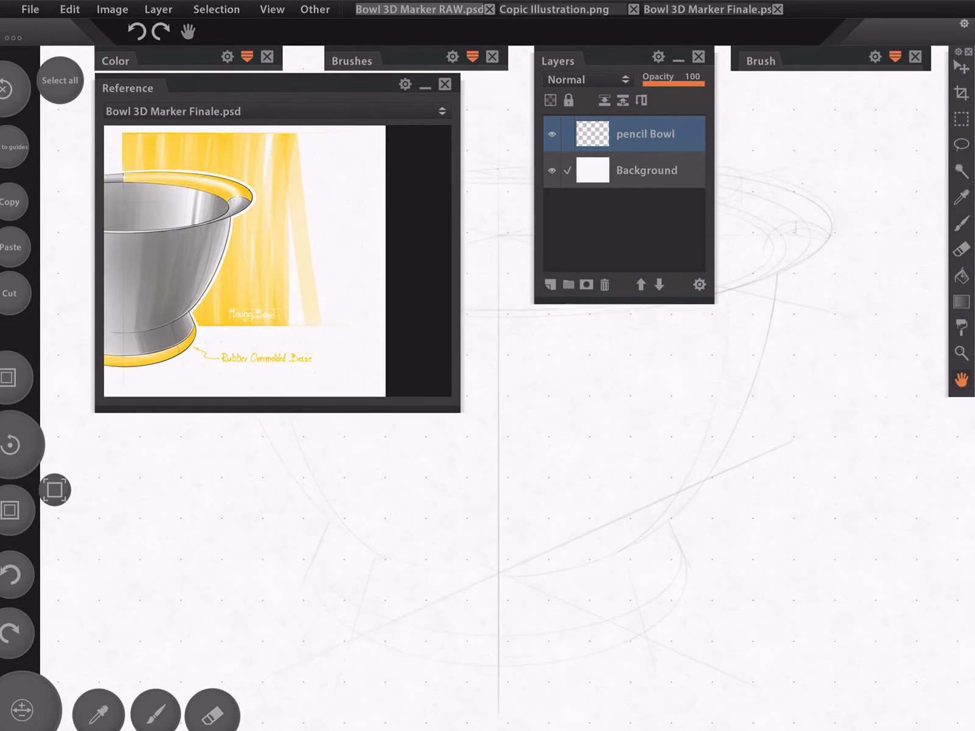
pyautogui.moveTo(459, 412); pyautogui.dragTo(362, 387)
pyautogui.moveTo(214, 87); pyautogui.dragTo(158, 124)
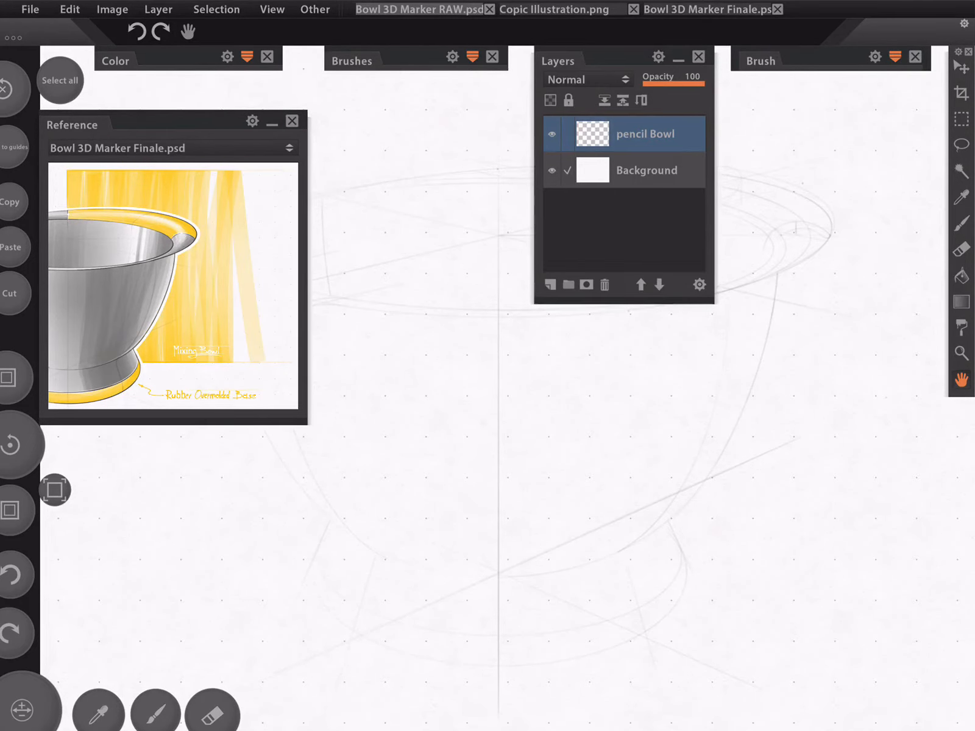
# Step: Add a layer between the pencil Bowl and Background layers and rename it "yellow backdrop"
pyautogui.click(550, 284)
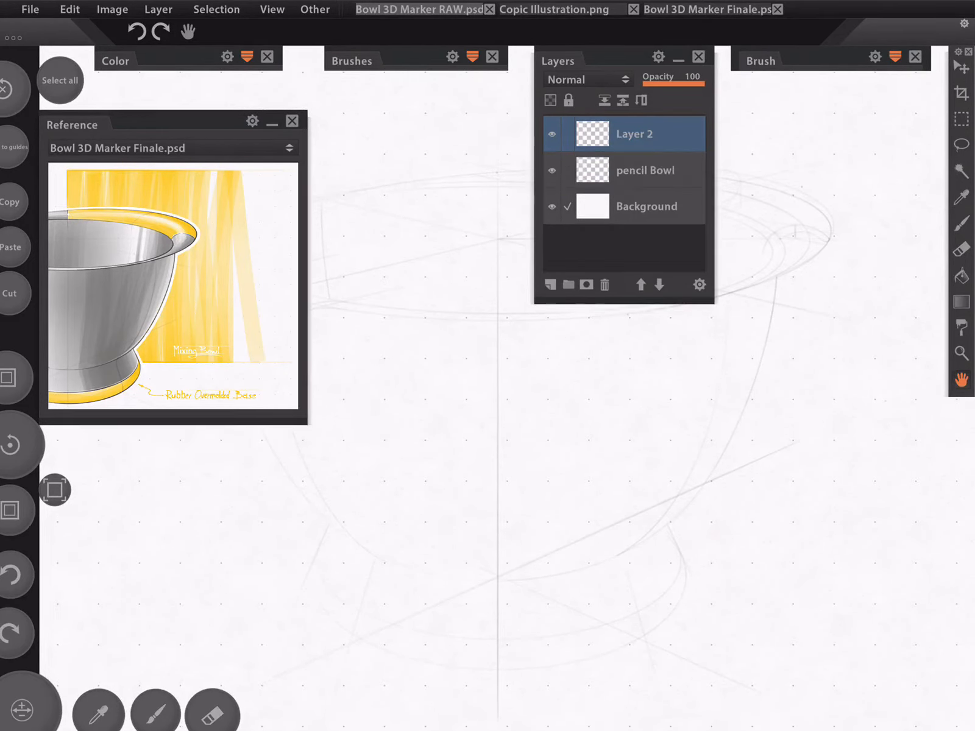
pyautogui.moveTo(646, 134); pyautogui.dragTo(646, 183)
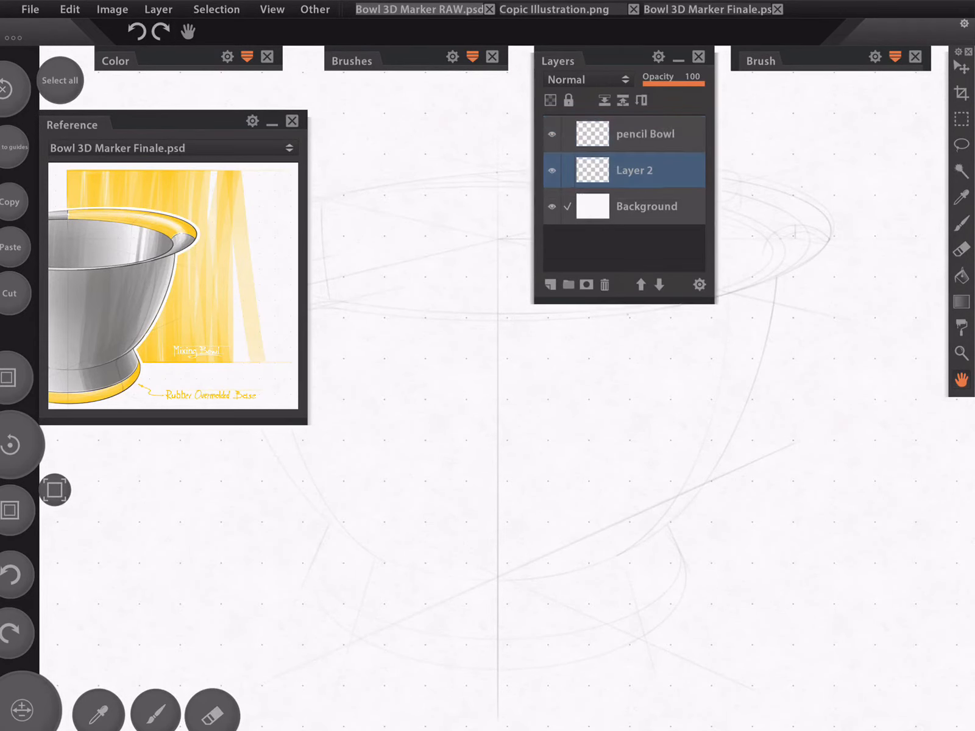
pyautogui.click(699, 284)
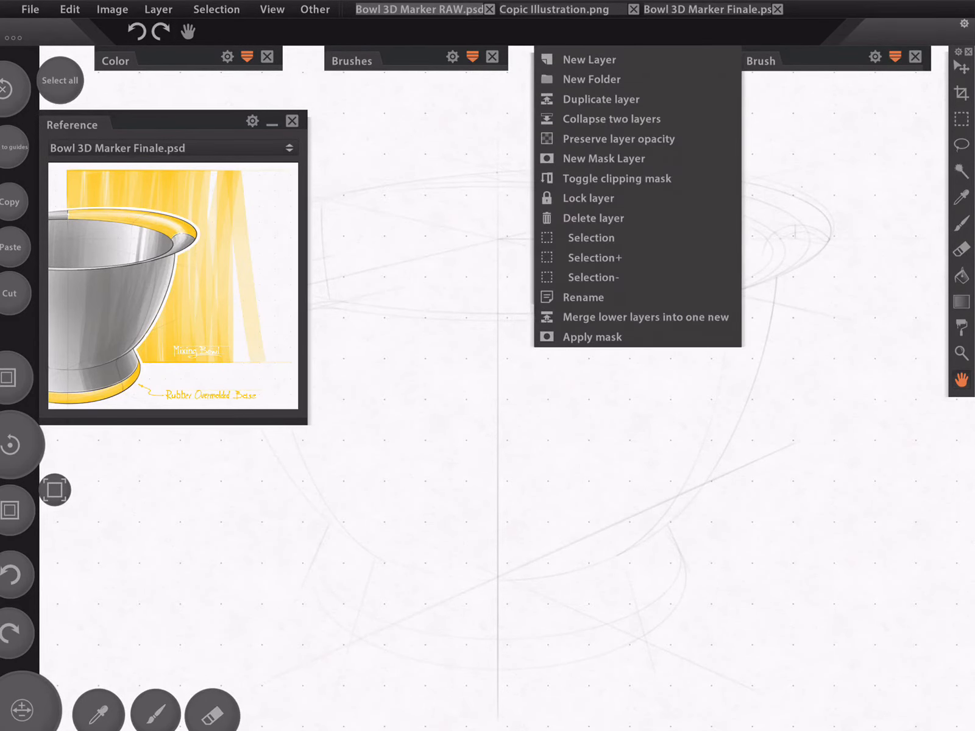
pyautogui.click(583, 297)
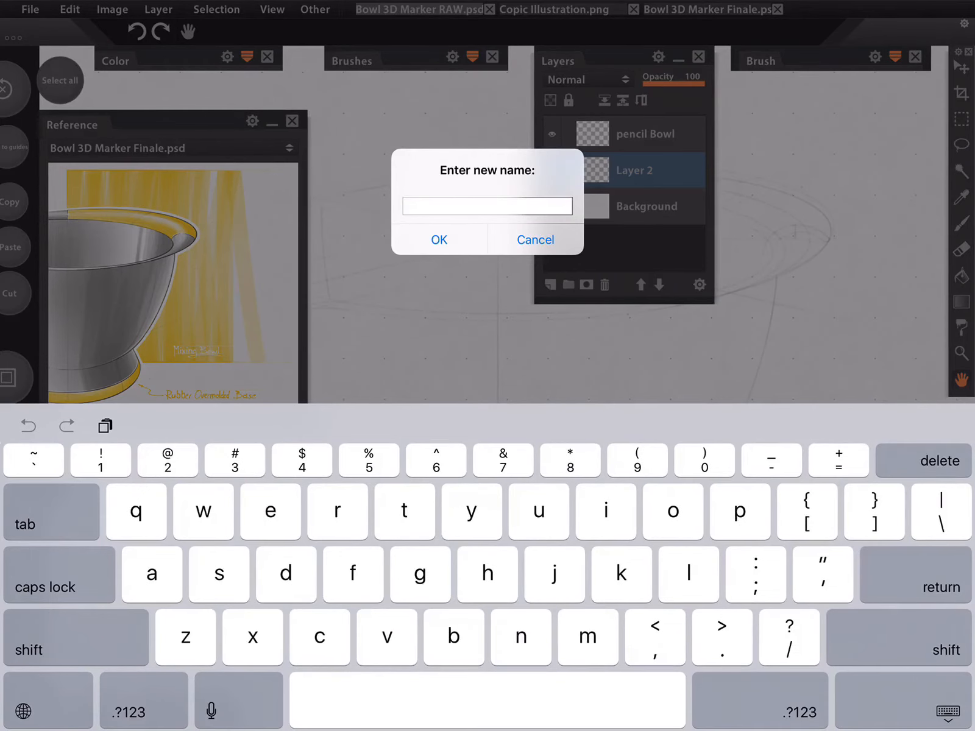
pyautogui.write('yellow')
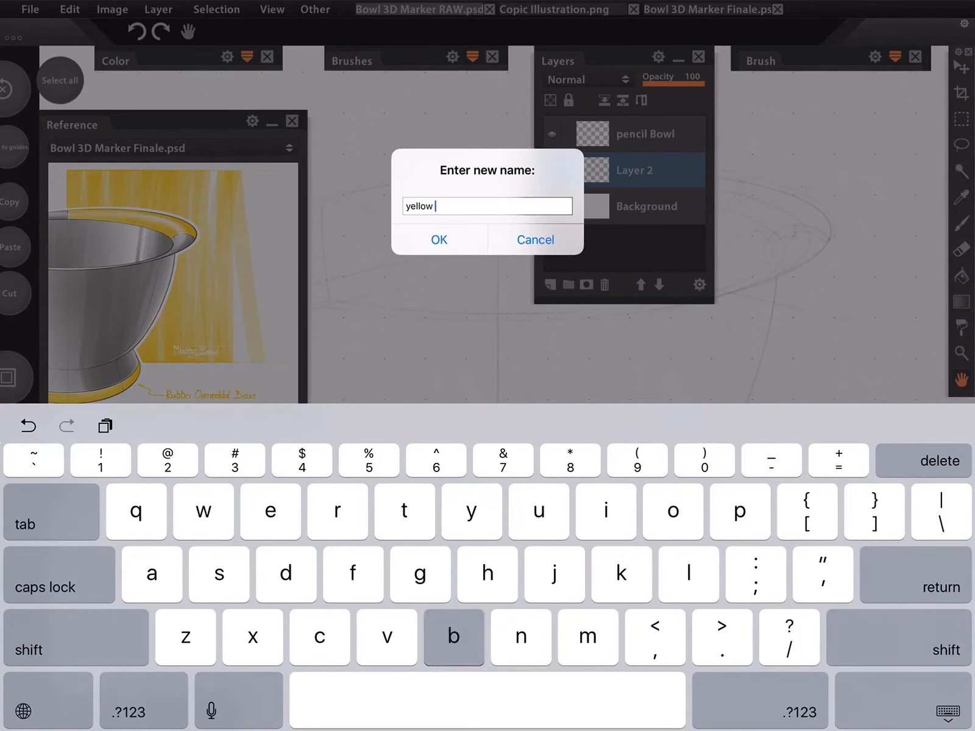
pyautogui.write(' backdrop')
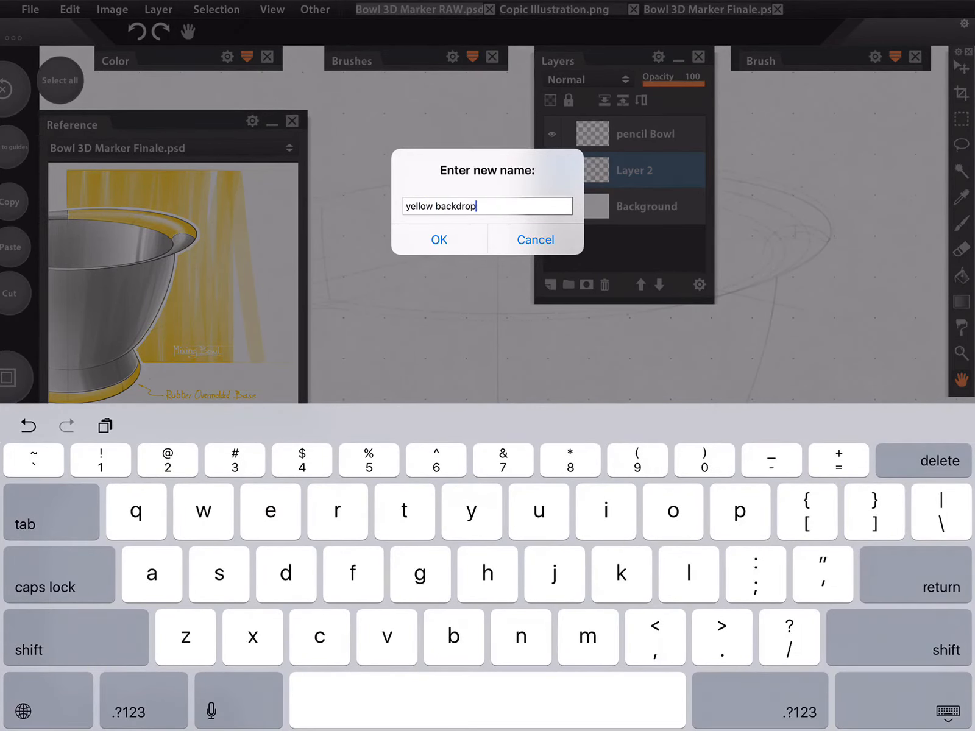
pyautogui.press('Return')
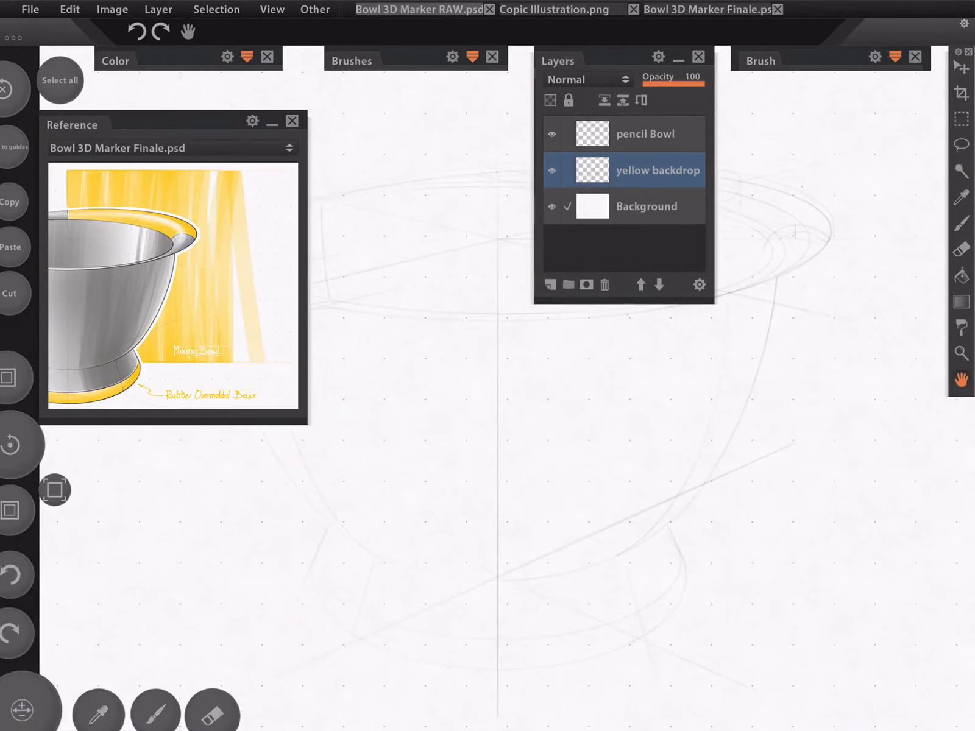
pyautogui.click(678, 58)
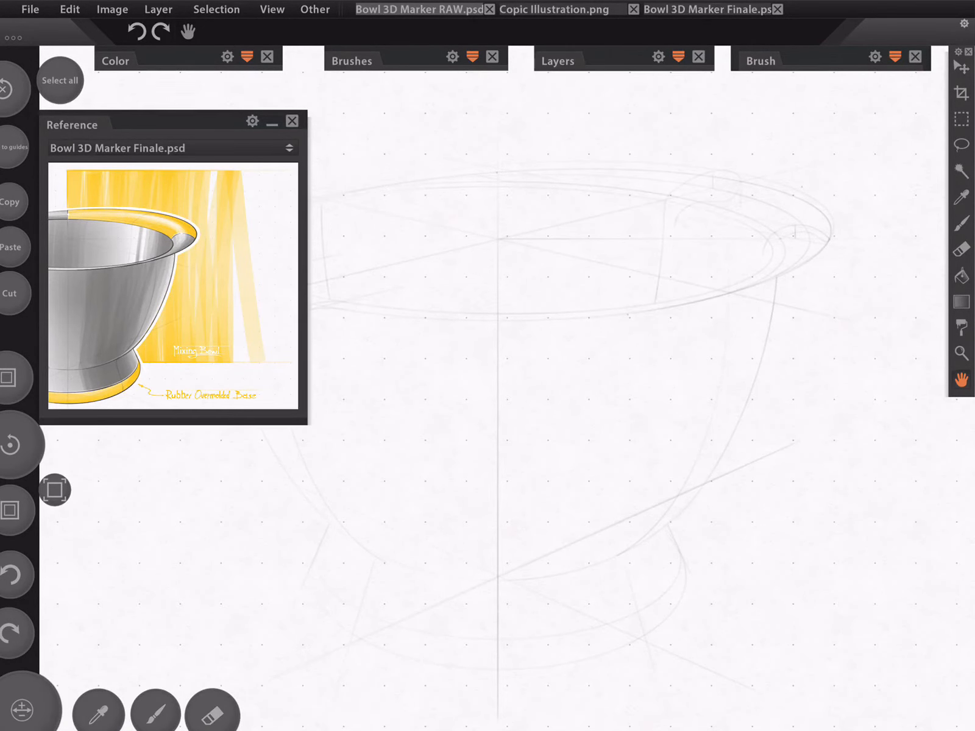
# Step: Sample the yellow of the backdrop in the reference image and choose the Marker Wide brush
pyautogui.click(99, 714)
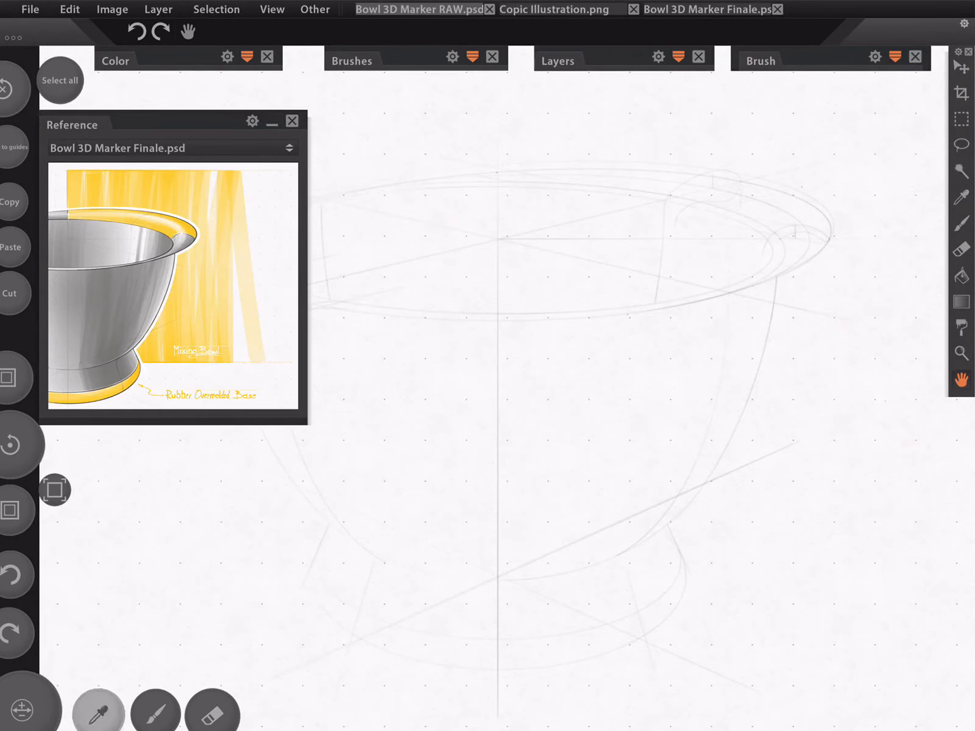
pyautogui.moveTo(162, 336); pyautogui.dragTo(155, 342)
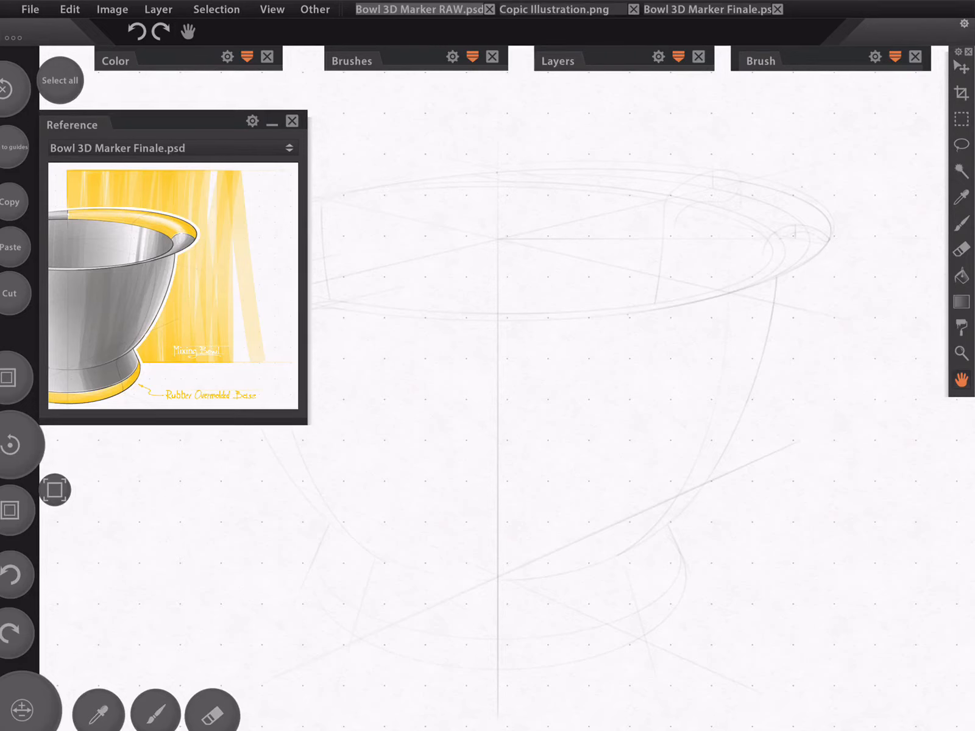
pyautogui.click(352, 61)
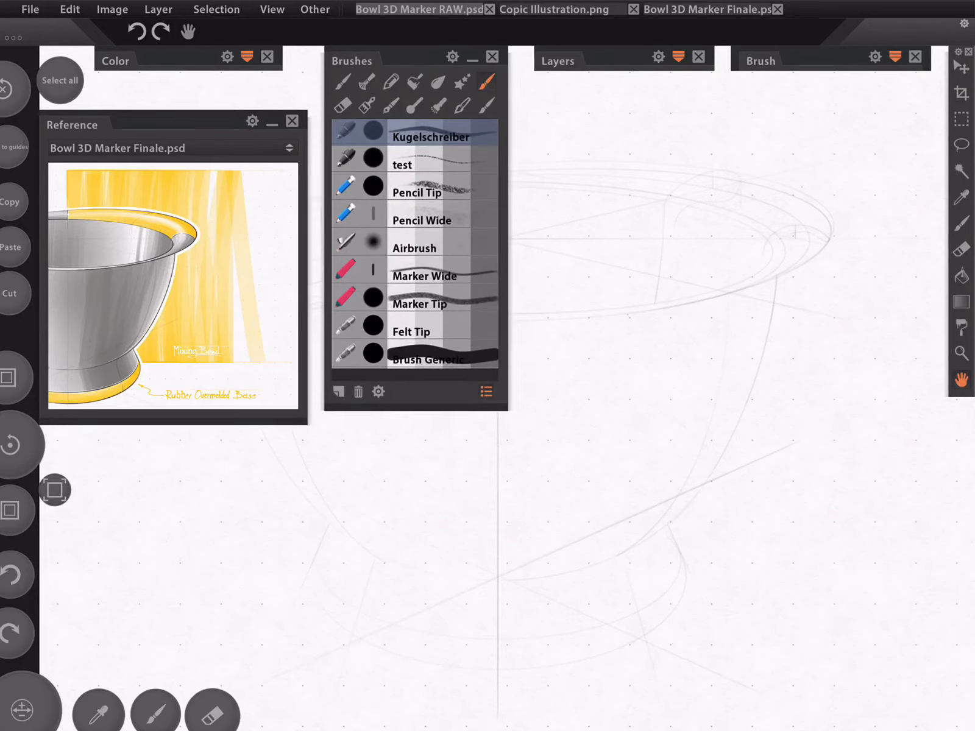
pyautogui.click(424, 273)
# Step: Try overlapping vertical yellow strokes with the Marker Wide brush across the bowl's rim, and undo them all
pyautogui.moveTo(588, 155)
pyautogui.mouseDown()
pyautogui.moveTo(582, 279)
pyautogui.moveTo(600, 308)
pyautogui.moveTo(588, 249)
pyautogui.moveTo(584, 308)
pyautogui.mouseUp()
pyautogui.moveTo(579, 131); pyautogui.dragTo(566, 329)
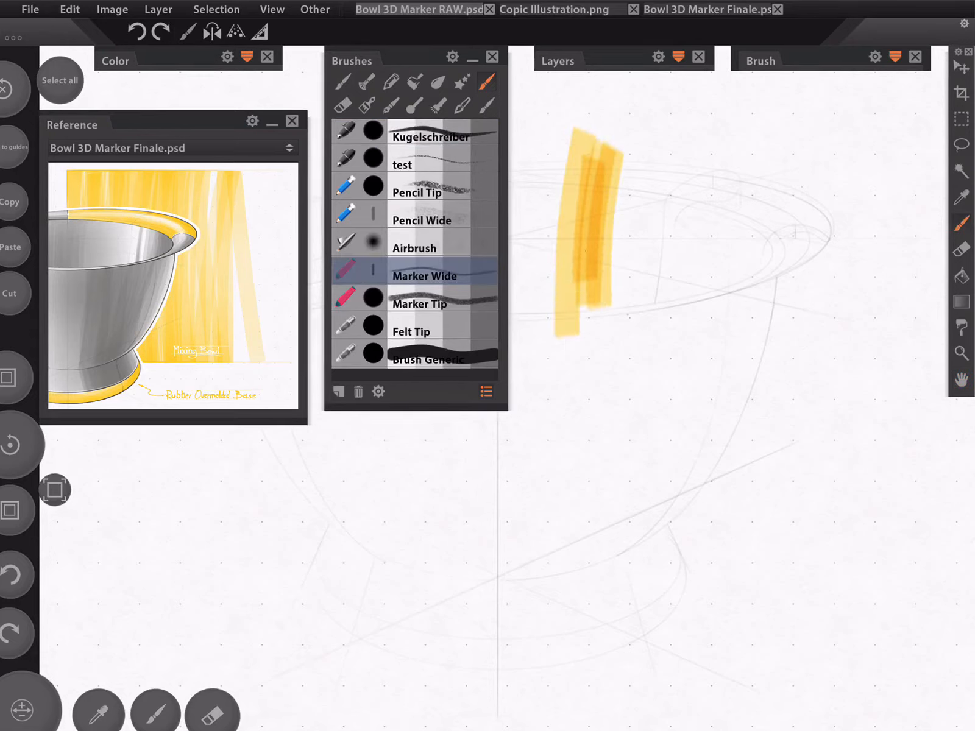
pyautogui.click(472, 58)
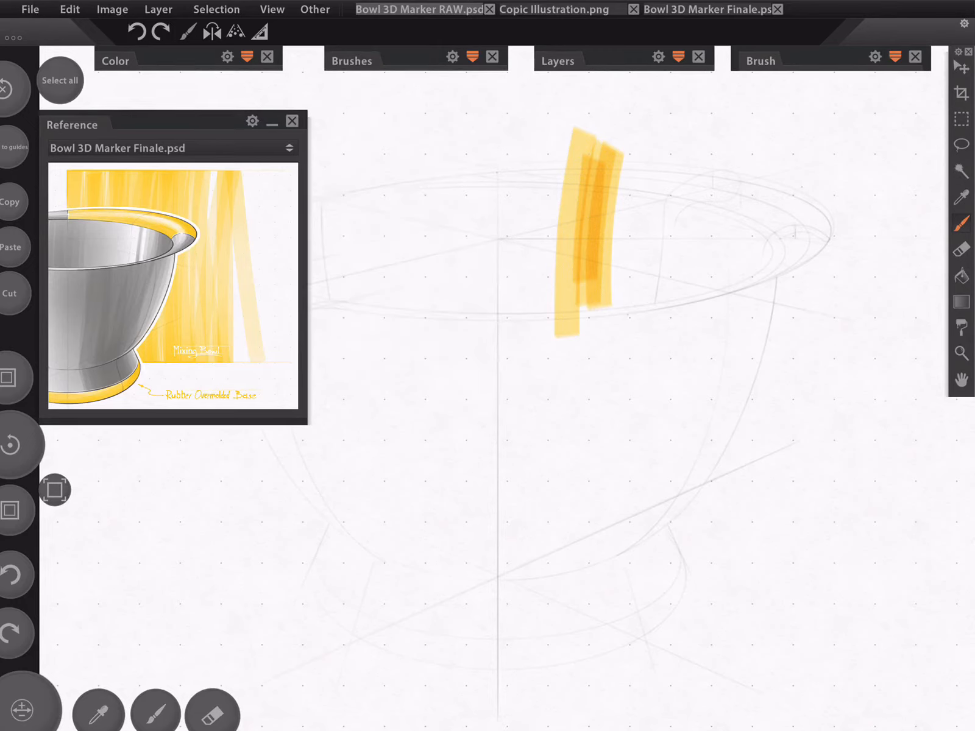
pyautogui.click(13, 574)
pyautogui.click(12, 574)
pyautogui.click(12, 574)
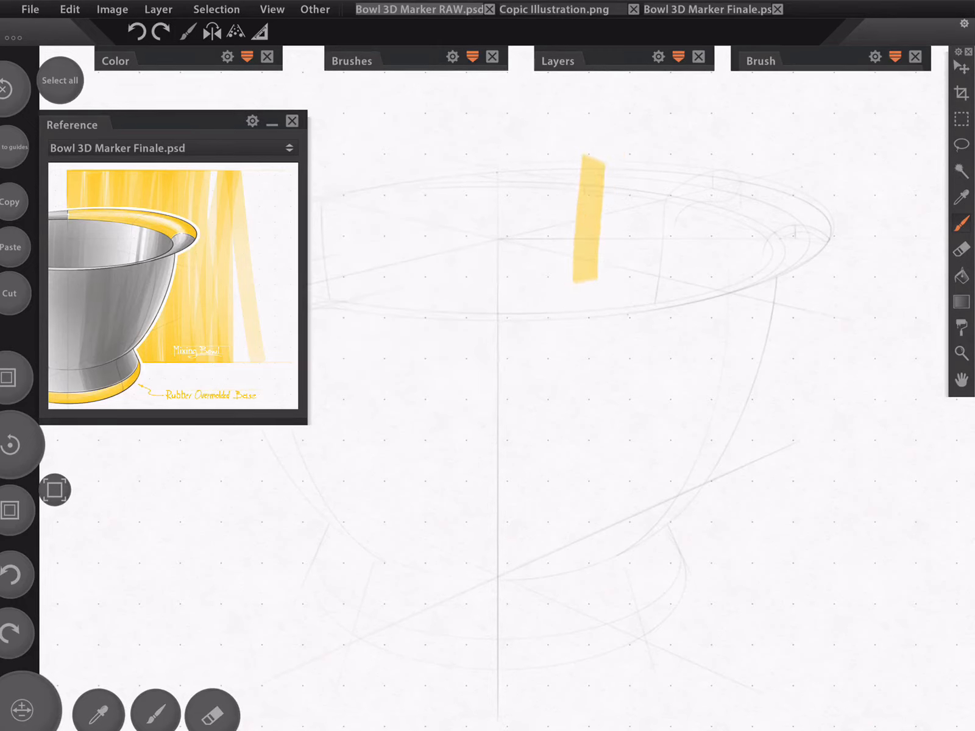
pyautogui.click(12, 574)
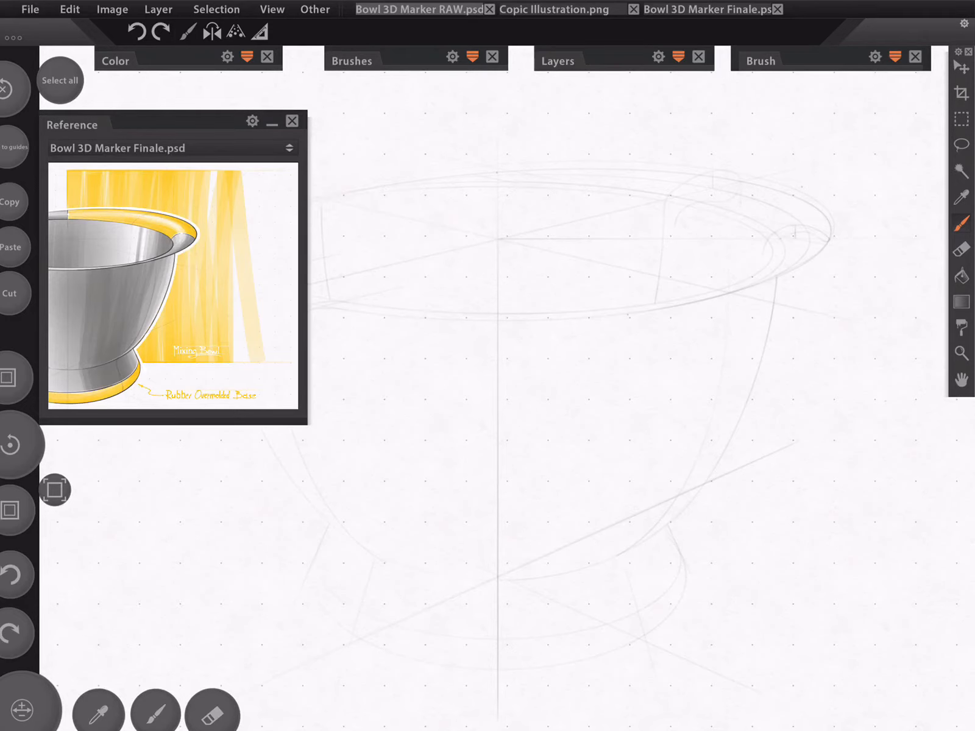
# Step: Add a new layer between the yellow backdrop and pencil Bowl layers
pyautogui.moveTo(497, 239)
pyautogui.mouseDown()
pyautogui.moveTo(459, 294)
pyautogui.moveTo(469, 324)
pyautogui.moveTo(439, 322)
pyautogui.moveTo(515, 328)
pyautogui.moveTo(461, 304)
pyautogui.moveTo(468, 316)
pyautogui.moveTo(415, 303)
pyautogui.moveTo(412, 263)
pyautogui.moveTo(429, 278)
pyautogui.moveTo(374, 269)
pyautogui.moveTo(415, 271)
pyautogui.moveTo(384, 270)
pyautogui.mouseUp()
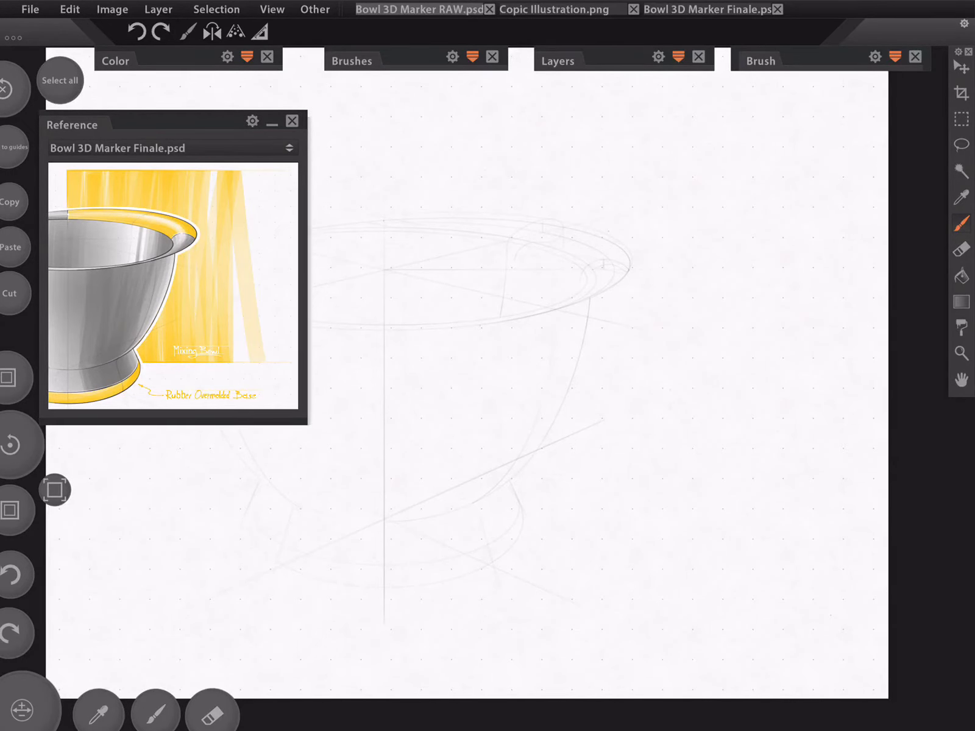
pyautogui.scroll(-3, 572, 268)
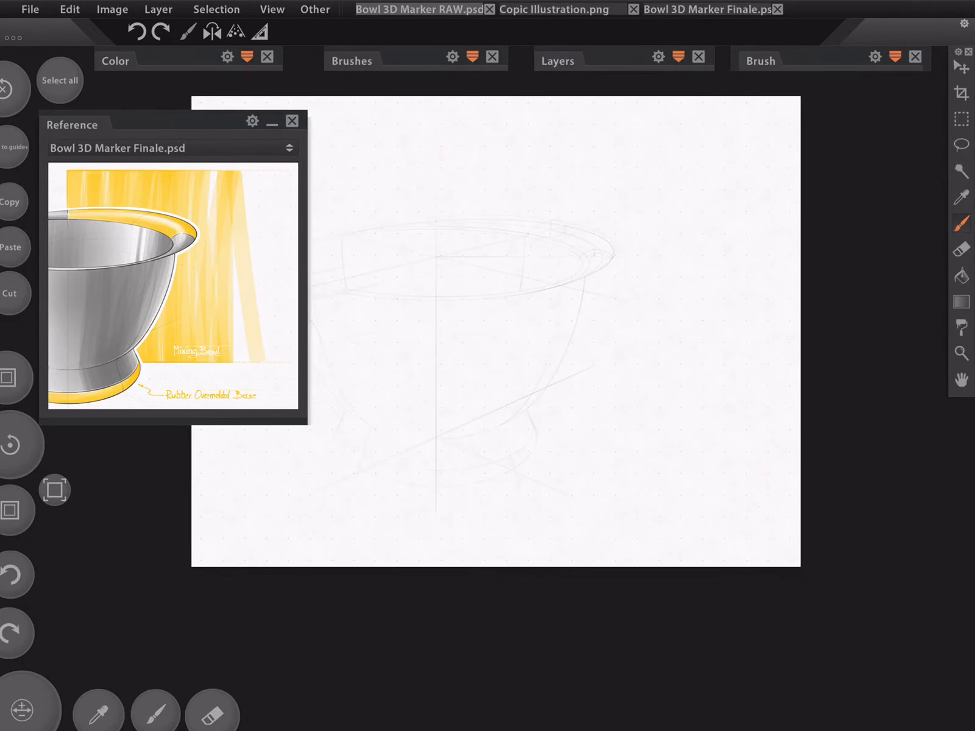
pyautogui.click(678, 56)
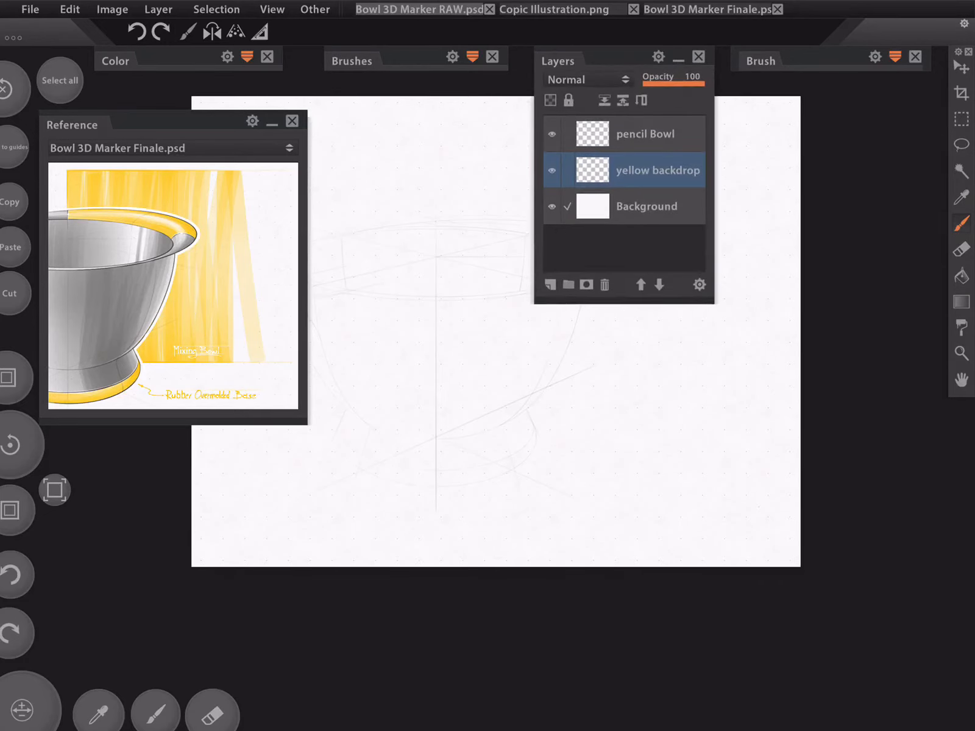
pyautogui.click(550, 284)
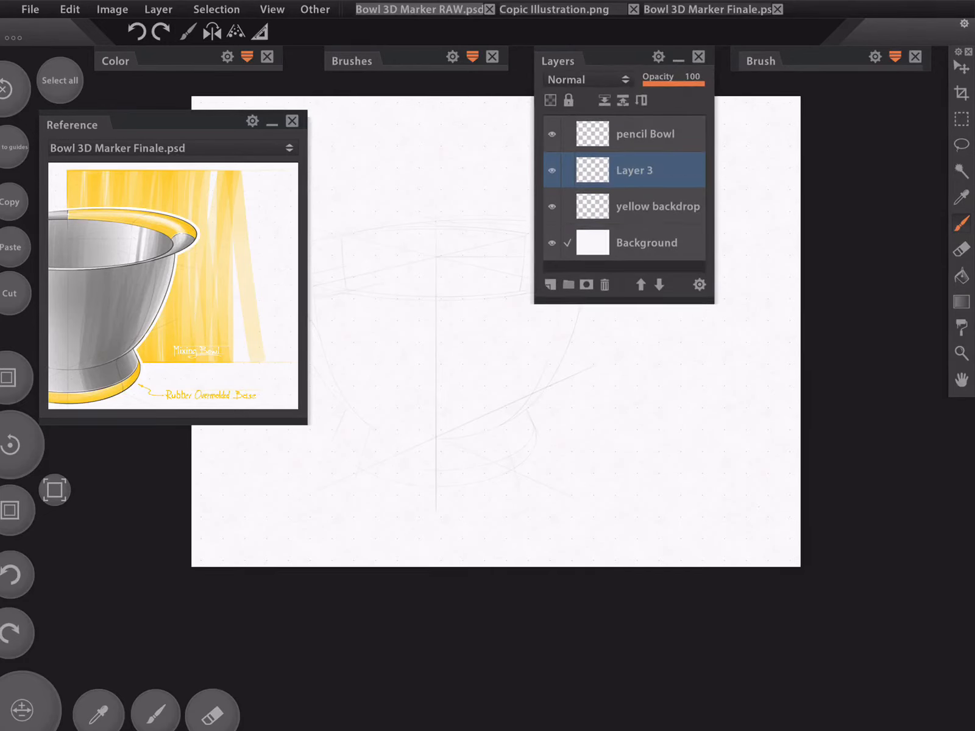
pyautogui.click(678, 58)
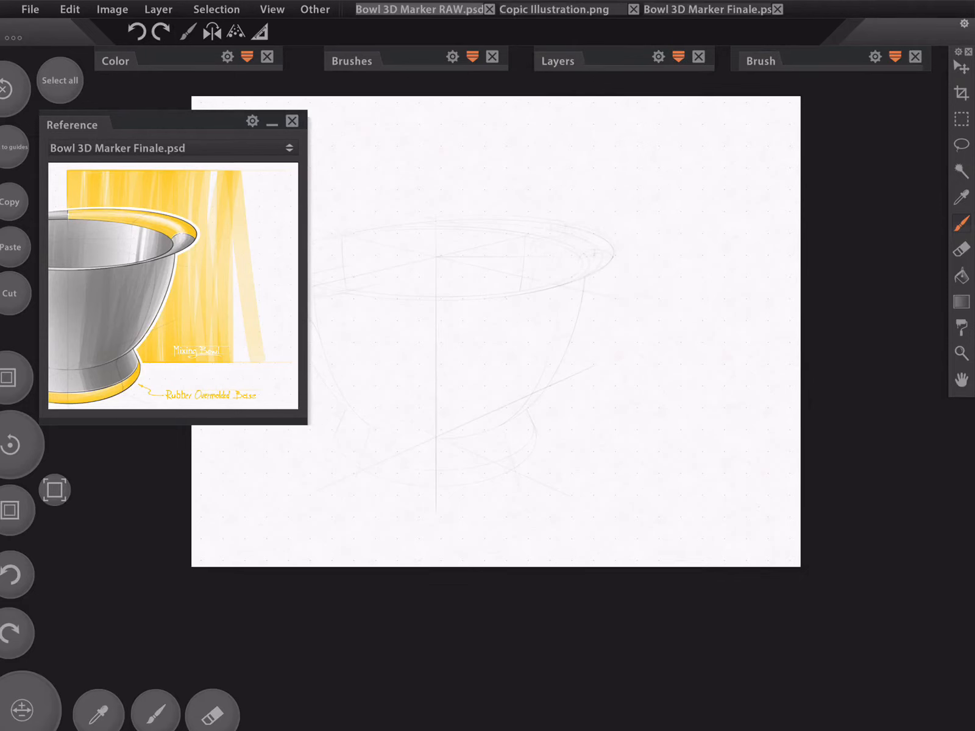
# Step: Sketch thin yellow guide lines with the test brush for the edges of the rectangular backdrop behind the bowl
pyautogui.click(472, 57)
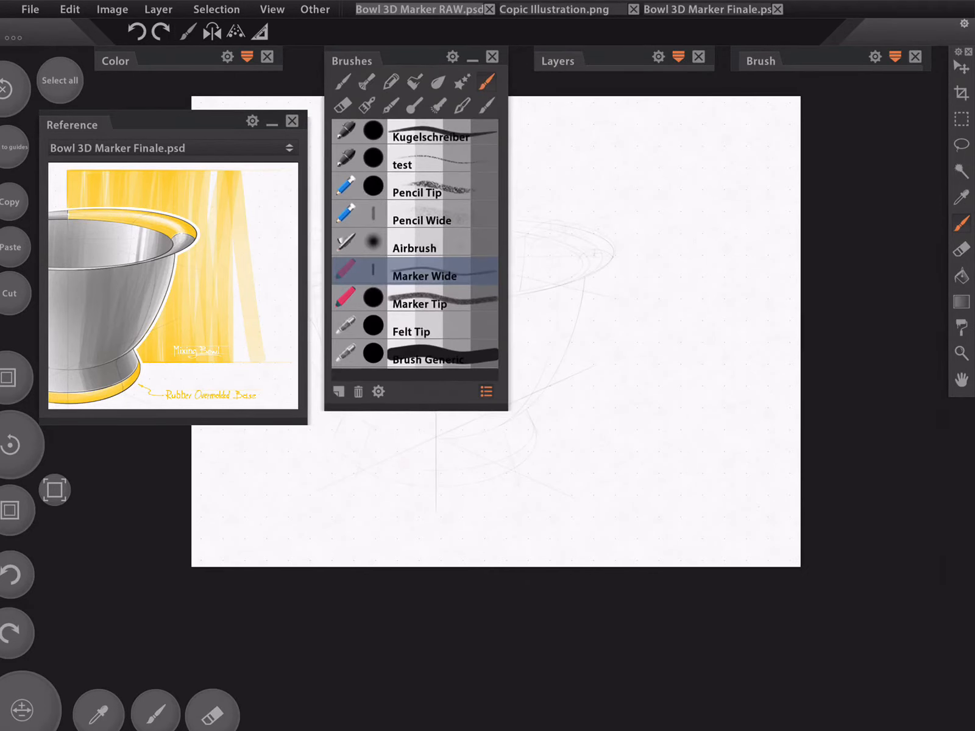
pyautogui.click(414, 158)
pyautogui.click(472, 57)
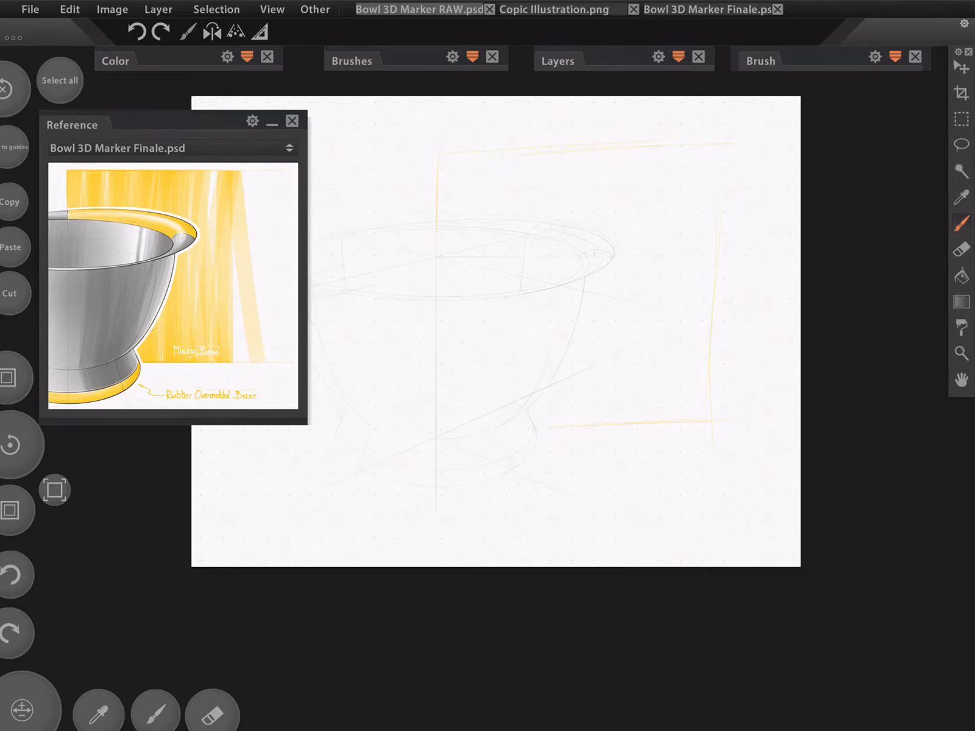
# Step: Return to the yellow backdrop layer and switch back to the Marker Wide brush
pyautogui.click(678, 56)
pyautogui.click(657, 206)
pyautogui.click(678, 57)
pyautogui.click(472, 56)
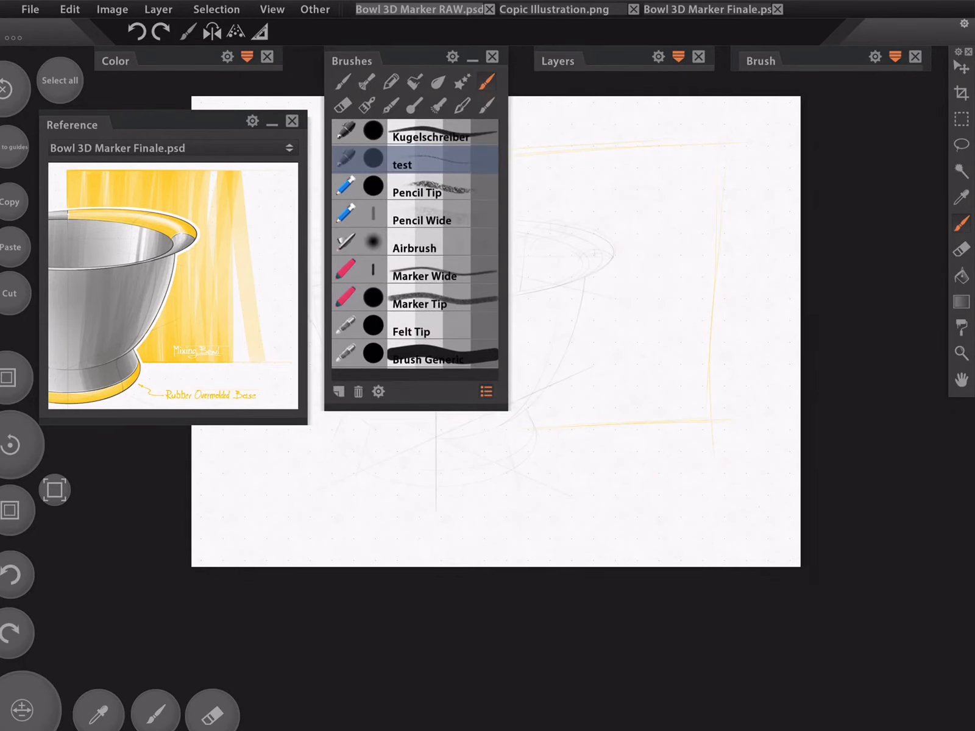
pyautogui.click(420, 272)
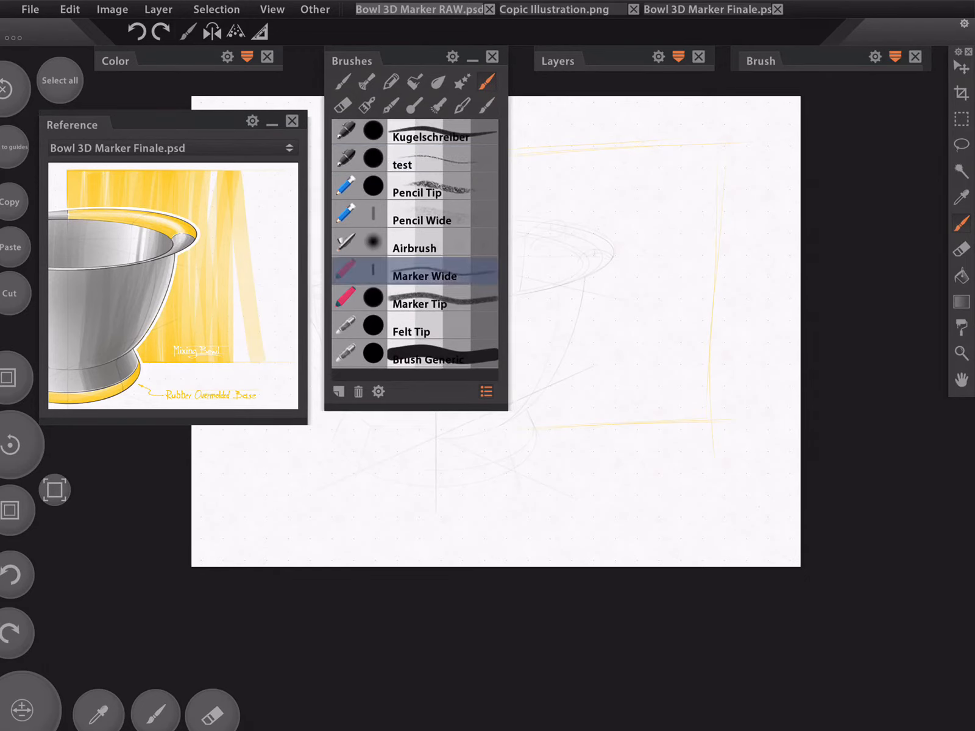
pyautogui.click(473, 56)
# Step: Enlarge the Marker Wide brush to size 254, testing a vertical stroke before and after the change, and undo both strokes
pyautogui.moveTo(445, 141); pyautogui.dragTo(438, 428)
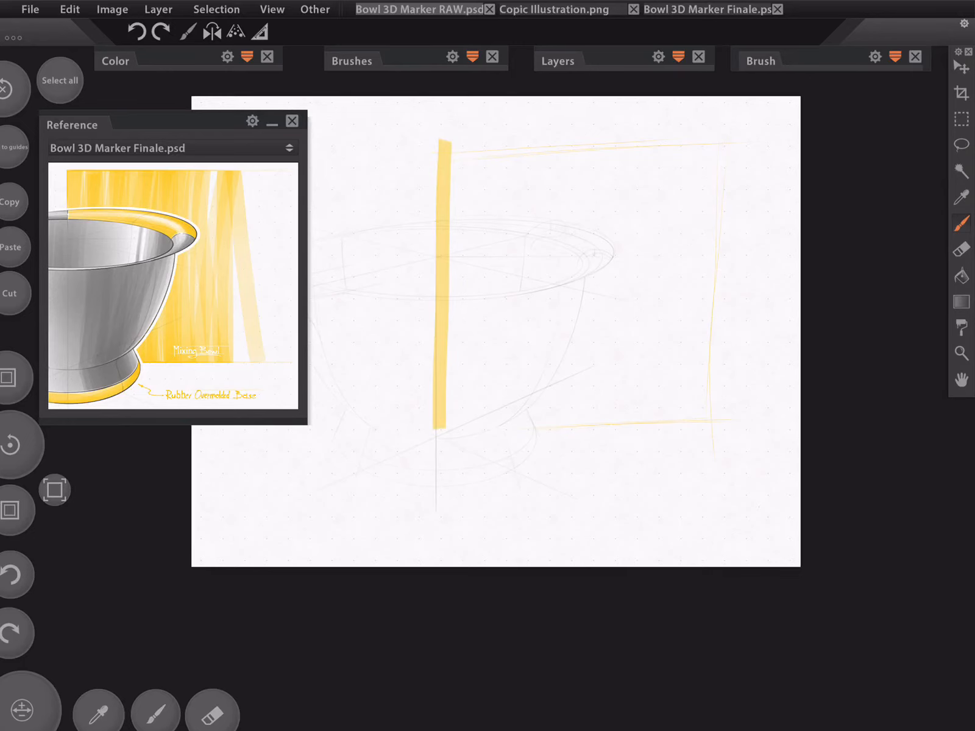
pyautogui.click(22, 710)
pyautogui.moveTo(516, 309); pyautogui.dragTo(528, 308)
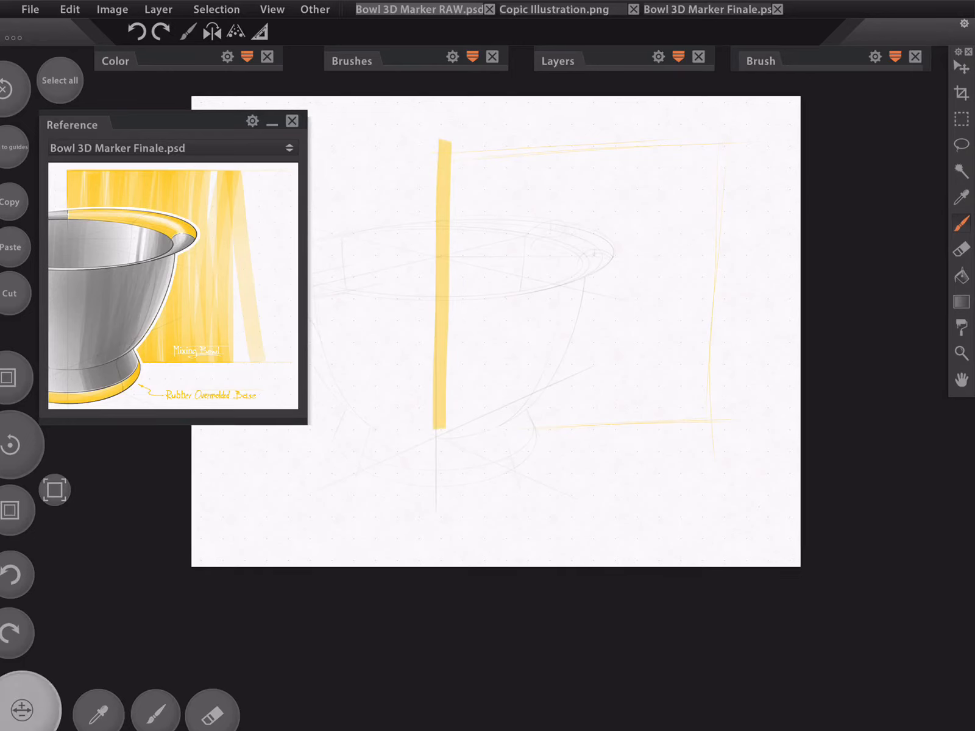
pyautogui.moveTo(477, 175); pyautogui.dragTo(473, 358)
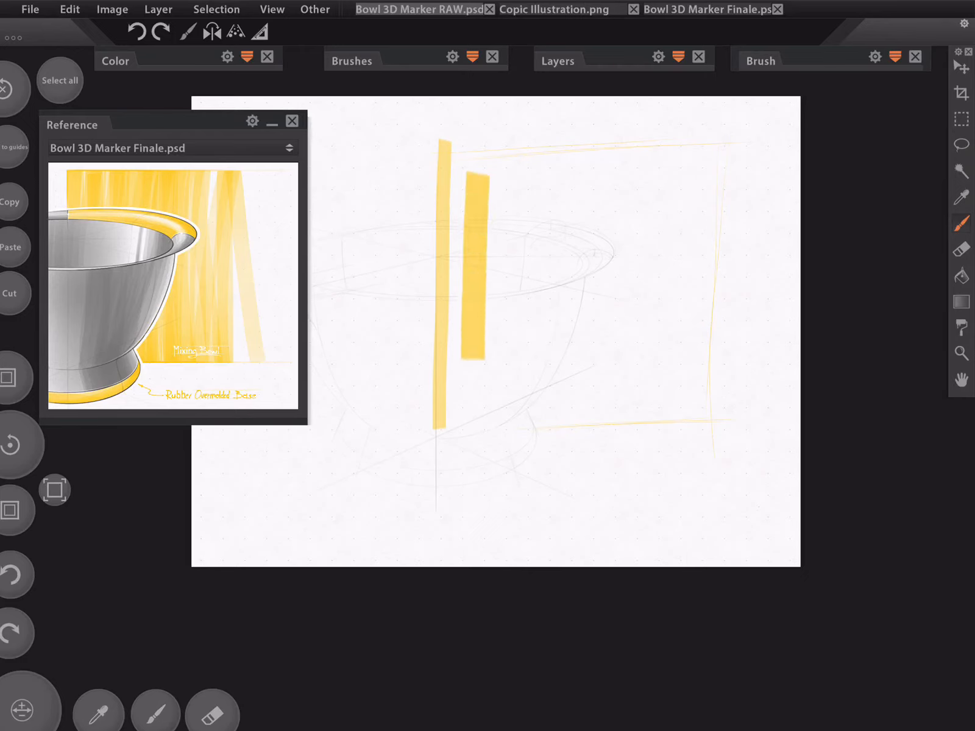
pyautogui.click(13, 574)
pyautogui.click(13, 575)
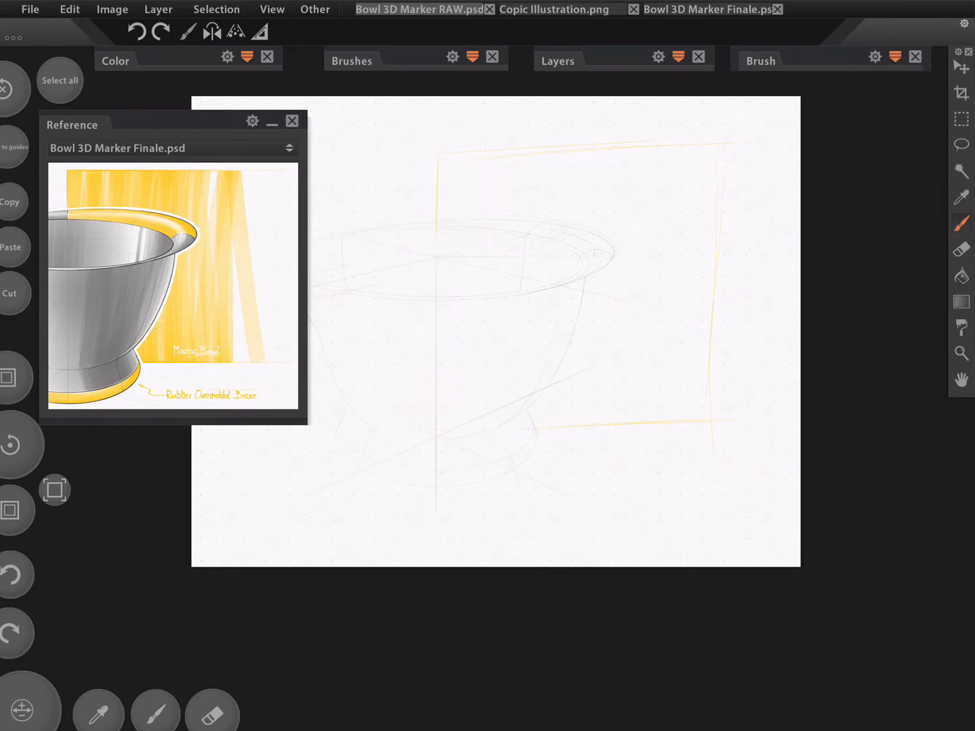
# Step: Lower the Marker Wide brush's opacity to 26.8, test it with two vertical strokes, and undo both
pyautogui.click(895, 57)
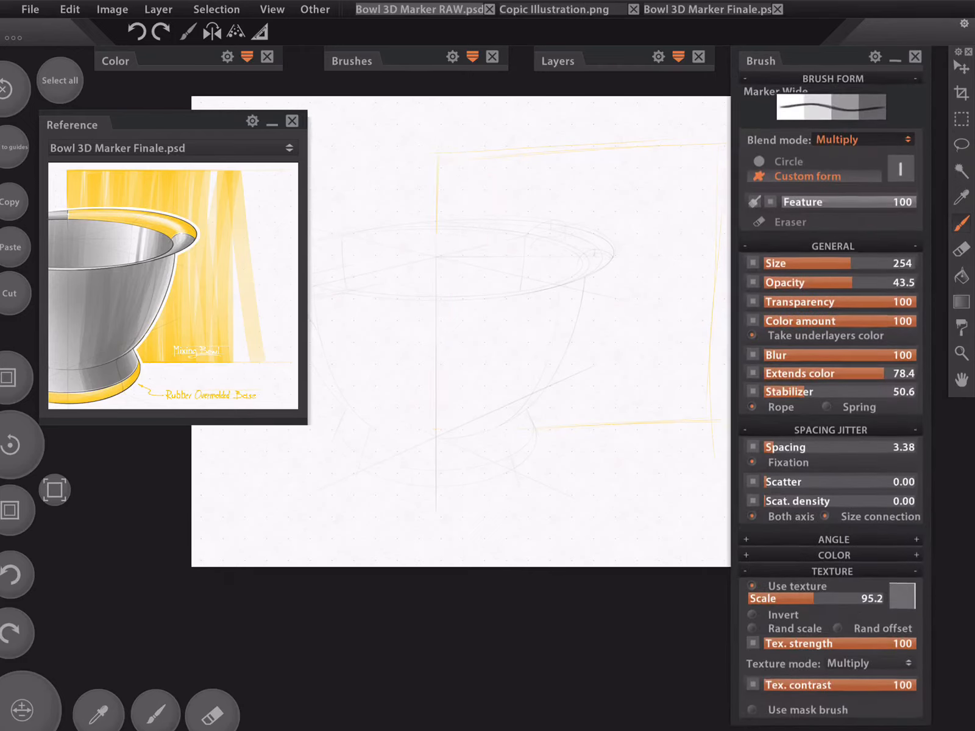
pyautogui.moveTo(852, 282); pyautogui.dragTo(827, 282)
pyautogui.moveTo(475, 166); pyautogui.dragTo(471, 359)
pyautogui.moveTo(433, 185); pyautogui.dragTo(436, 393)
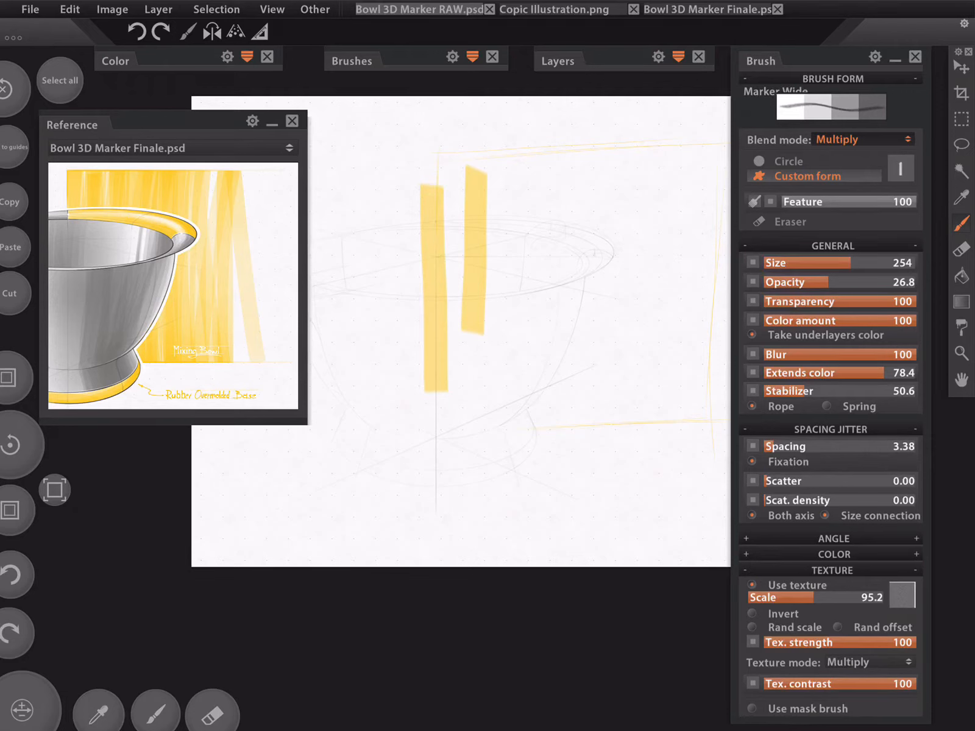
pyautogui.hotkey('ctrl', 'z')
pyautogui.hotkey('ctrl', 'z')
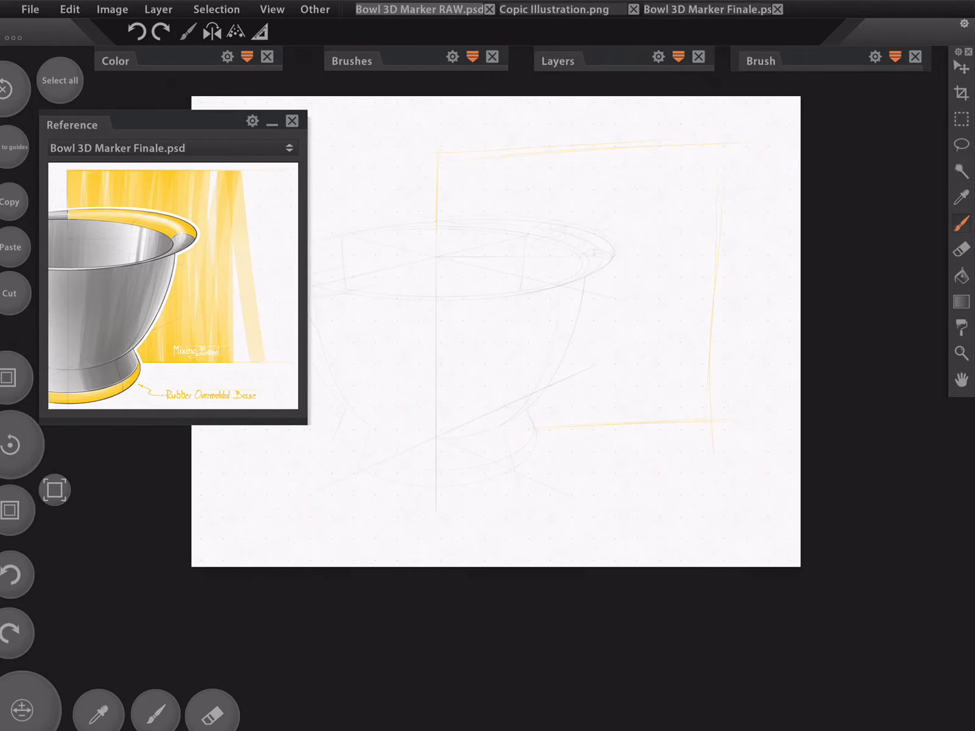
# Step: Fill the backdrop area with overlapping vertical yellow marker strokes that run past the guide lines, with a few slanted strokes toward its right edge
pyautogui.scroll(-3, 496, 332)
pyautogui.moveTo(381, 162); pyautogui.dragTo(391, 390)
pyautogui.moveTo(395, 142); pyautogui.dragTo(405, 374)
pyautogui.moveTo(417, 151); pyautogui.dragTo(409, 369)
pyautogui.moveTo(429, 149)
pyautogui.mouseDown()
pyautogui.moveTo(423, 250)
pyautogui.moveTo(429, 229)
pyautogui.moveTo(435, 318)
pyautogui.moveTo(443, 209)
pyautogui.moveTo(438, 374)
pyautogui.mouseUp()
pyautogui.moveTo(449, 139)
pyautogui.mouseDown()
pyautogui.moveTo(461, 377)
pyautogui.moveTo(462, 208)
pyautogui.moveTo(446, 354)
pyautogui.moveTo(451, 378)
pyautogui.moveTo(461, 206)
pyautogui.moveTo(477, 379)
pyautogui.moveTo(442, 211)
pyautogui.moveTo(442, 381)
pyautogui.mouseUp()
pyautogui.moveTo(476, 147)
pyautogui.mouseDown()
pyautogui.moveTo(478, 381)
pyautogui.moveTo(487, 374)
pyautogui.moveTo(491, 396)
pyautogui.mouseUp()
pyautogui.moveTo(501, 148)
pyautogui.mouseDown()
pyautogui.moveTo(499, 280)
pyautogui.moveTo(503, 202)
pyautogui.moveTo(541, 371)
pyautogui.mouseUp()
pyautogui.moveTo(538, 160)
pyautogui.mouseDown()
pyautogui.moveTo(529, 274)
pyautogui.moveTo(540, 373)
pyautogui.mouseUp()
pyautogui.moveTo(527, 146); pyautogui.dragTo(569, 421)
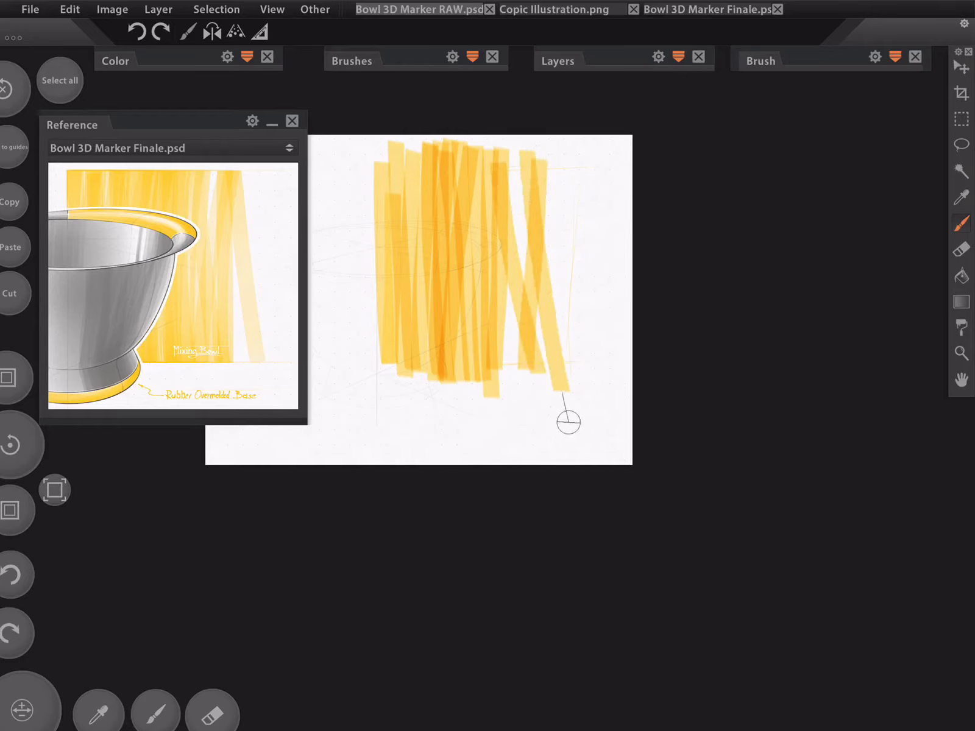
pyautogui.moveTo(388, 178); pyautogui.dragTo(398, 383)
pyautogui.moveTo(409, 151); pyautogui.dragTo(414, 385)
pyautogui.moveTo(490, 152); pyautogui.dragTo(481, 374)
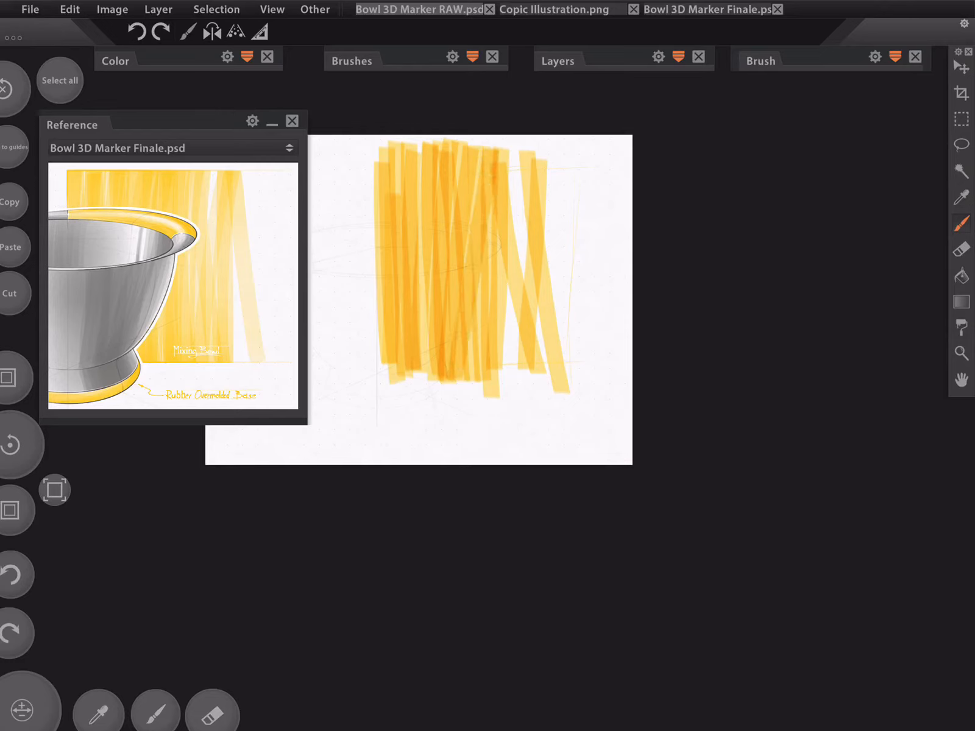
pyautogui.moveTo(428, 160); pyautogui.dragTo(419, 364)
pyautogui.moveTo(509, 152); pyautogui.dragTo(518, 374)
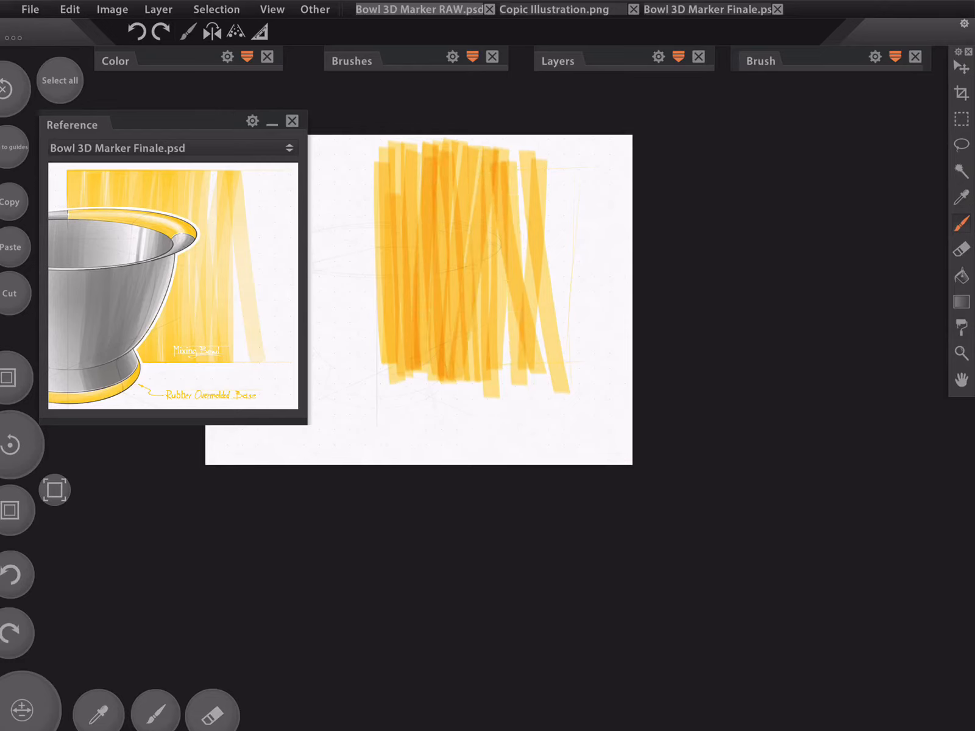